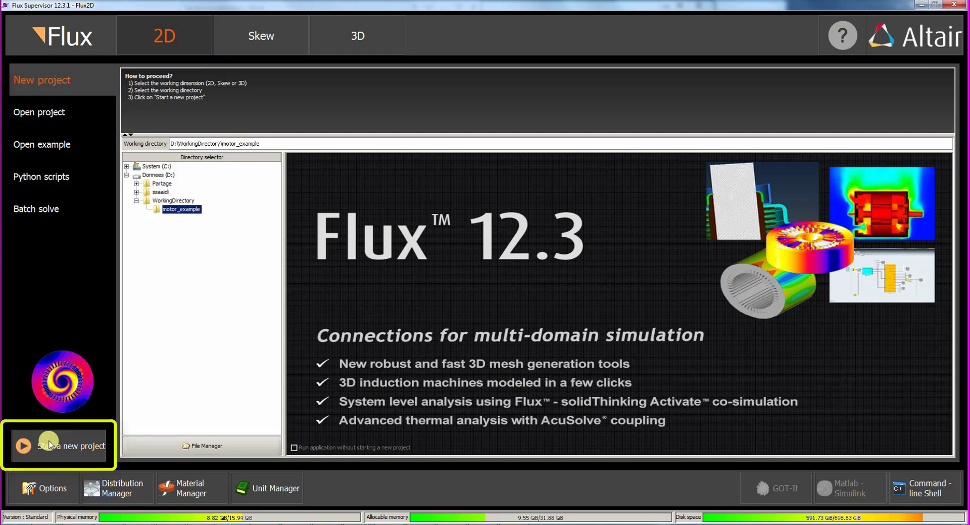
Step: Start a new 2D project, load the Brushless_Permanent_Magnet_Motors_V11.1.PFO certified overlay, and bring up BPM's actions
{"action": "left_click", "coordinate": [49, 444]}
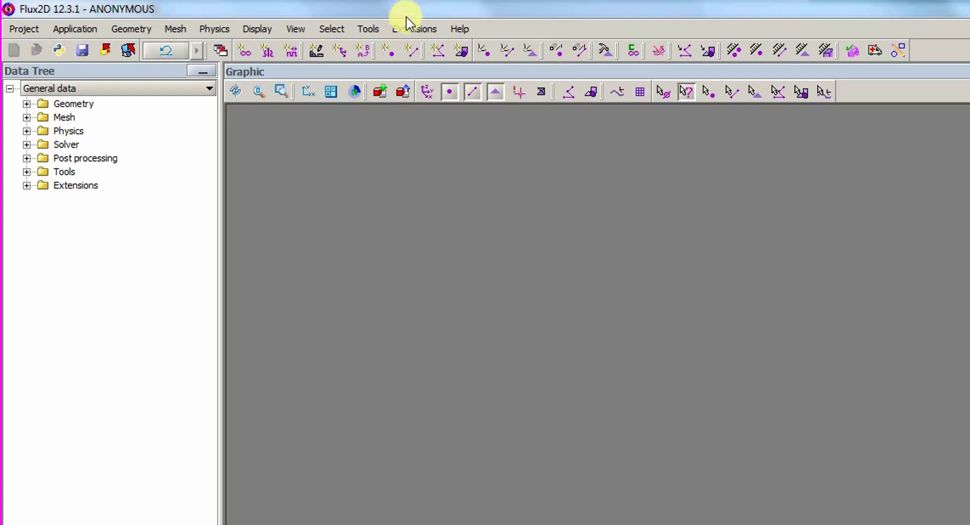
{"action": "left_click", "coordinate": [413, 28]}
{"action": "mouse_move", "coordinate": [470, 62]}
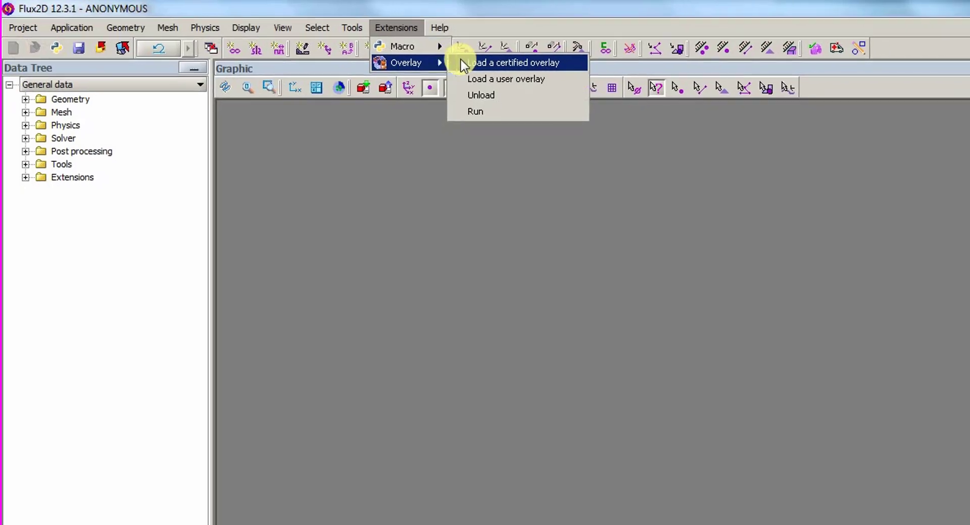
{"action": "left_click", "coordinate": [478, 66]}
{"action": "left_click", "coordinate": [494, 273]}
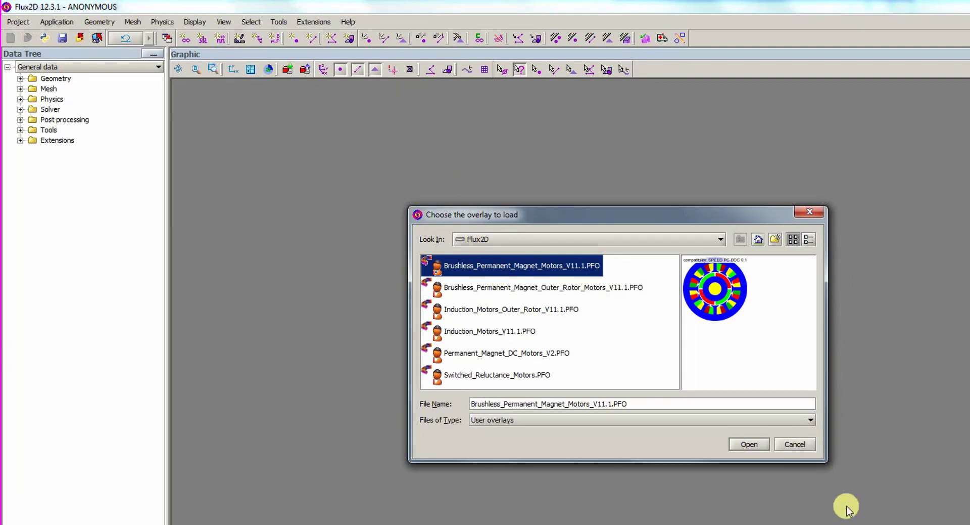
{"action": "left_click", "coordinate": [750, 444]}
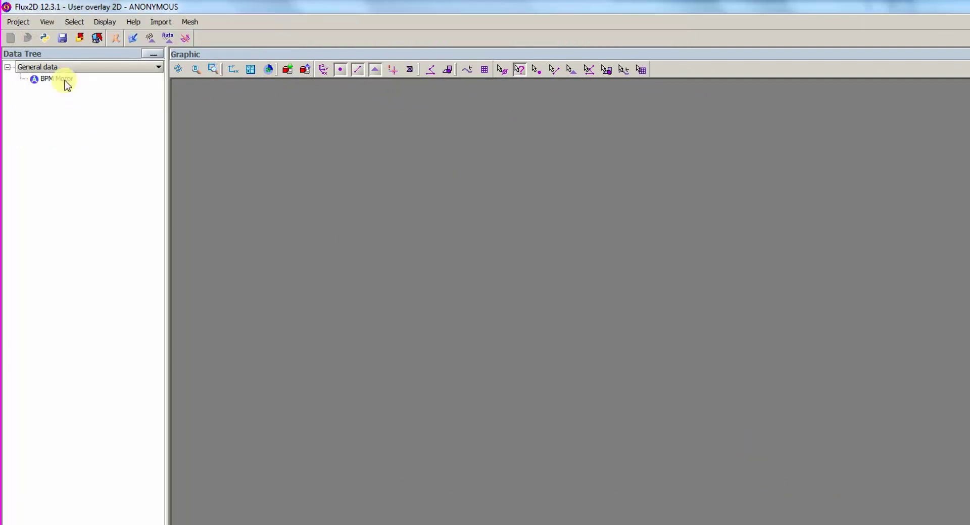
{"action": "right_click", "coordinate": [56, 76]}
Step: Create a new BPM motor and enable its infinite box (radii 110 and 140)
{"action": "left_click", "coordinate": [69, 84]}
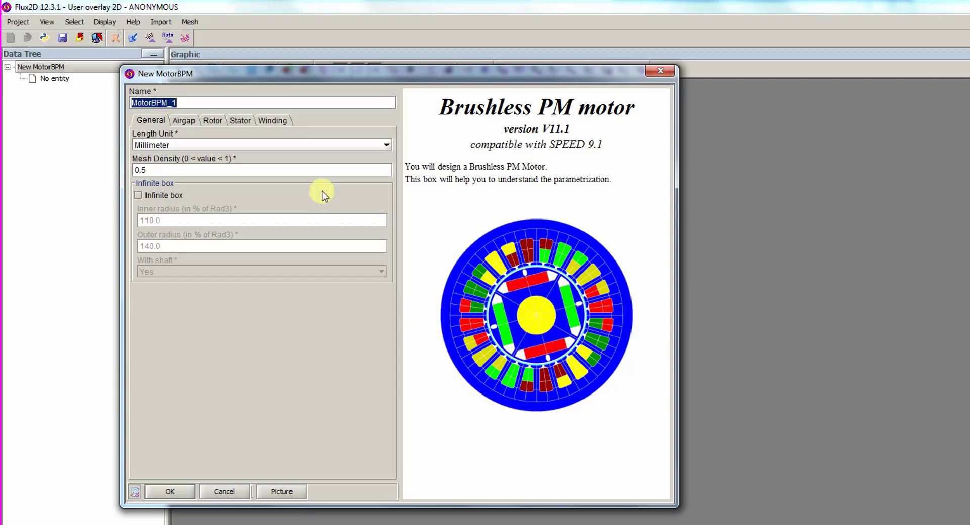
{"action": "left_click", "coordinate": [168, 197]}
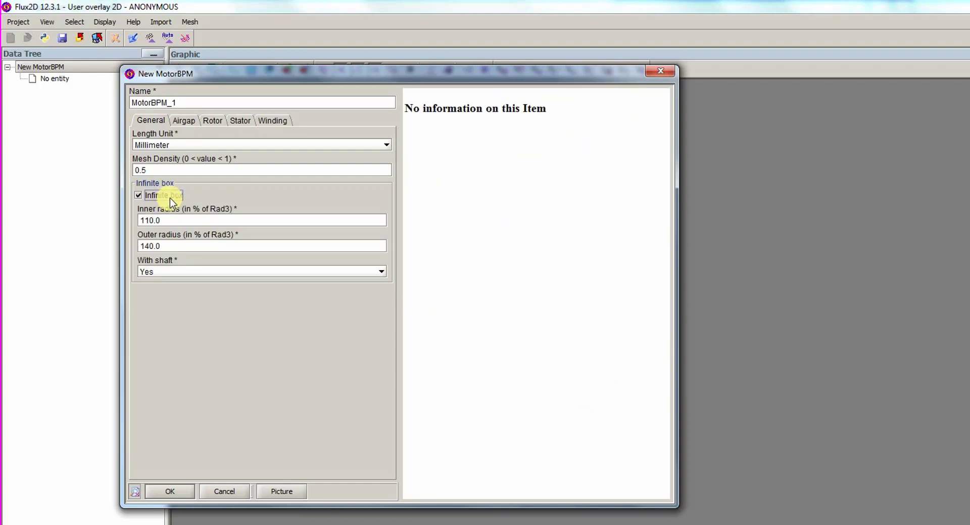
Step: Give the rotor 8 poles and a 92 external radius
{"action": "left_click", "coordinate": [184, 121]}
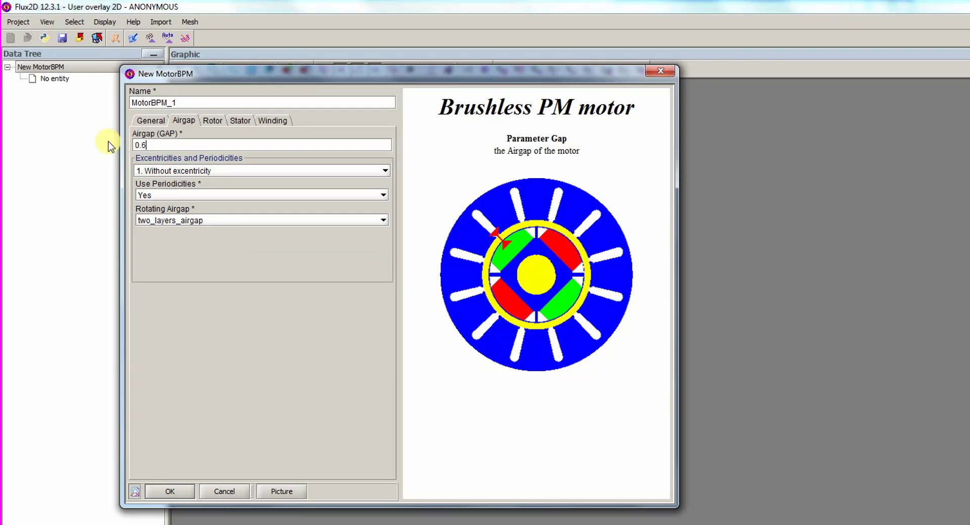
{"action": "left_click", "coordinate": [212, 122]}
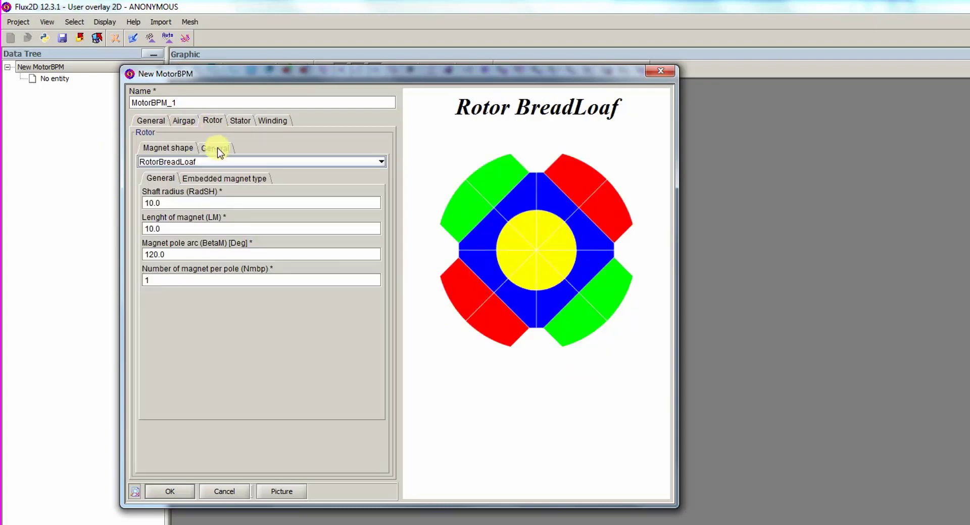
{"action": "left_click", "coordinate": [215, 147]}
{"action": "type", "text": "8"}
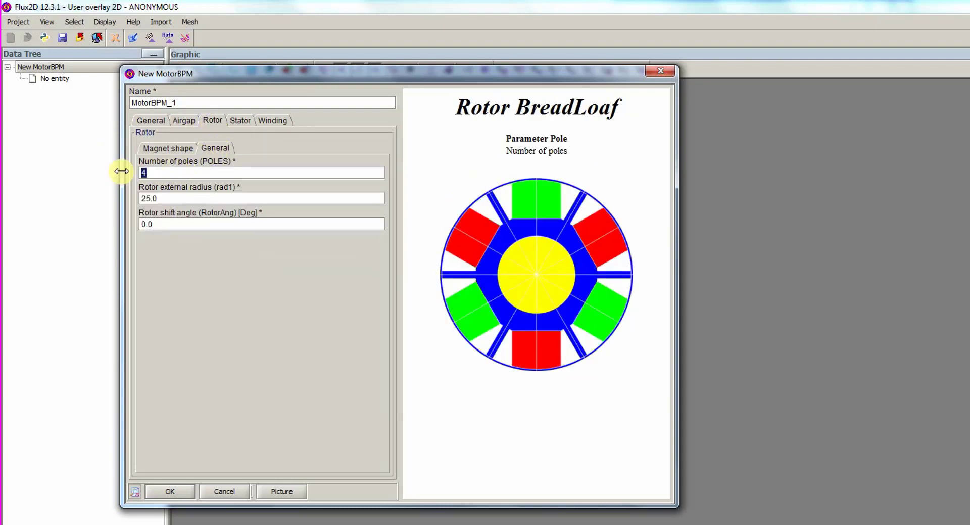
{"action": "double_click", "coordinate": [151, 198]}
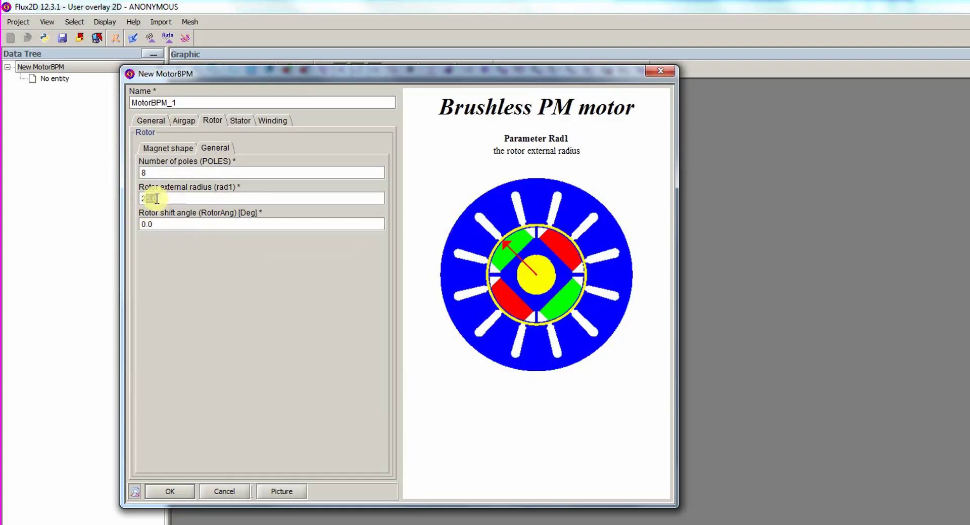
{"action": "type", "text": "92"}
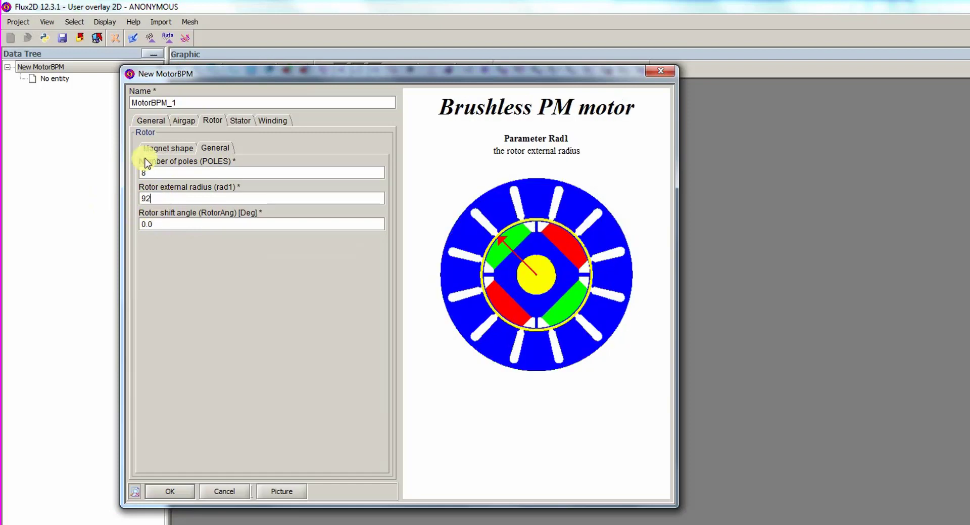
Step: Choose the RotorIpm magnet shape with shaft radius 56, magnet thickness 5 and 140° pole arc
{"action": "left_click", "coordinate": [171, 146]}
{"action": "left_click", "coordinate": [178, 161]}
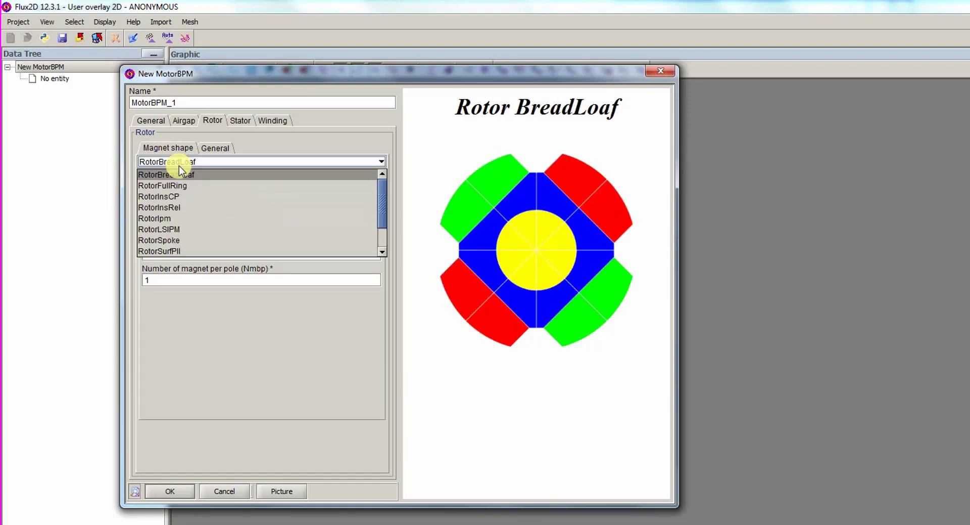
{"action": "left_click", "coordinate": [170, 218]}
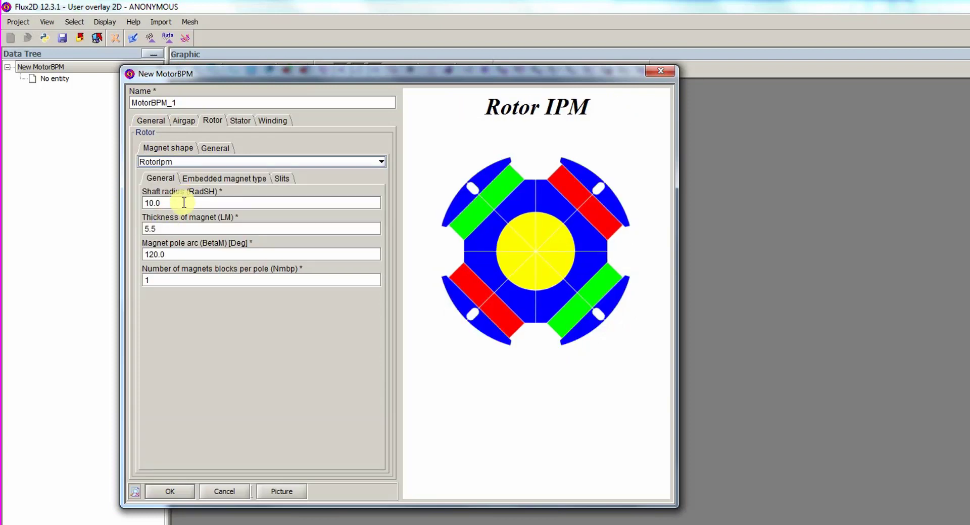
{"action": "left_click_drag", "start_coordinate": [184, 202], "coordinate": [124, 203]}
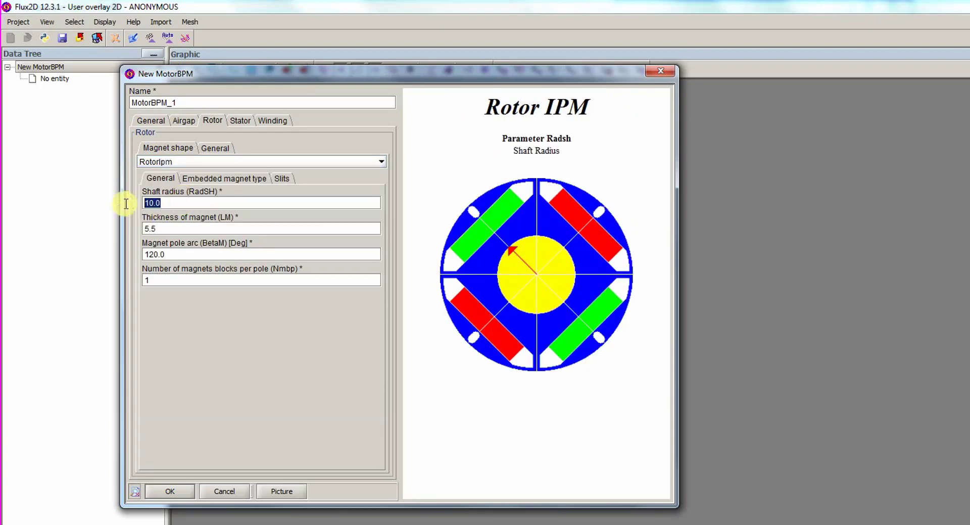
{"action": "type", "text": "56"}
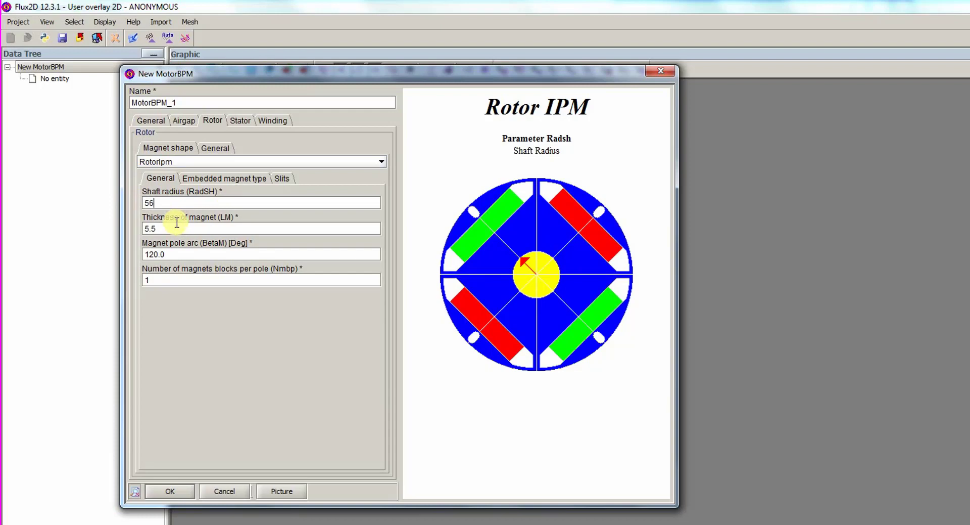
{"action": "left_click_drag", "start_coordinate": [169, 229], "coordinate": [94, 226]}
{"action": "type", "text": "5"}
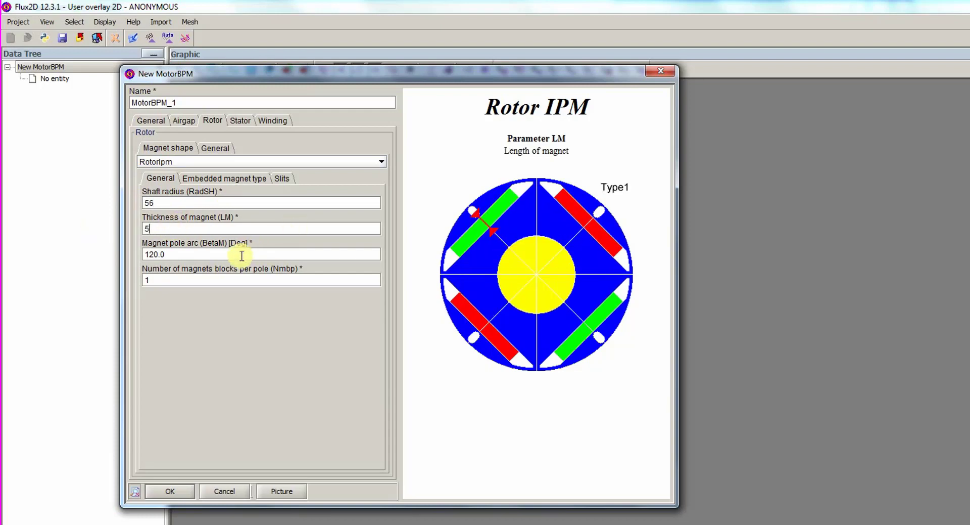
{"action": "left_click_drag", "start_coordinate": [245, 255], "coordinate": [40, 252]}
{"action": "type", "text": "140"}
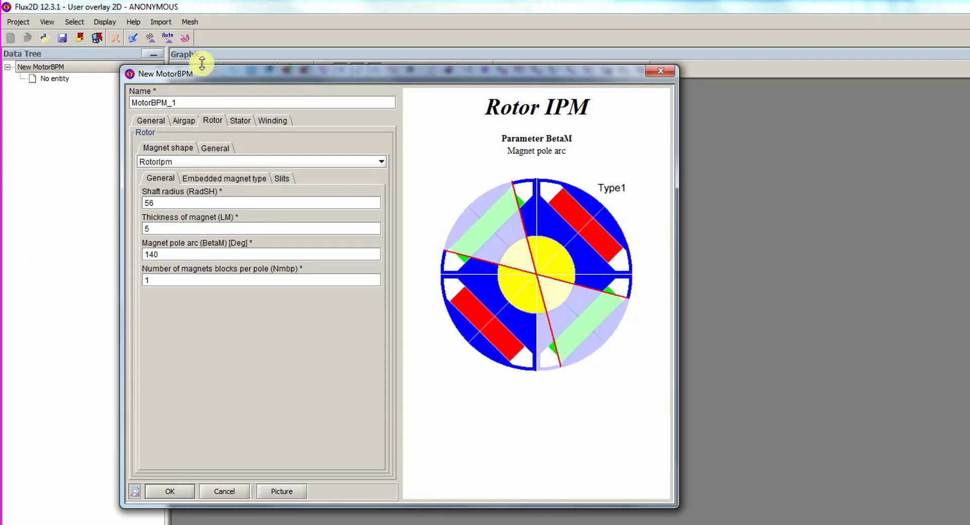
{"action": "key", "text": "Return"}
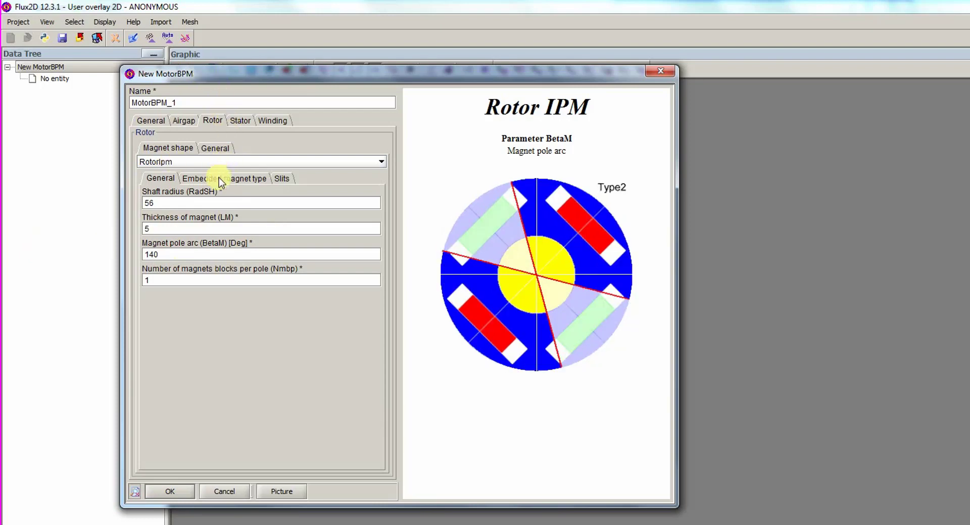
Step: Set Type4 embedded magnets with web 10, magnet width 54, pole-cap depth 10, and check the slits
{"action": "left_click", "coordinate": [219, 177]}
{"action": "left_click", "coordinate": [211, 201]}
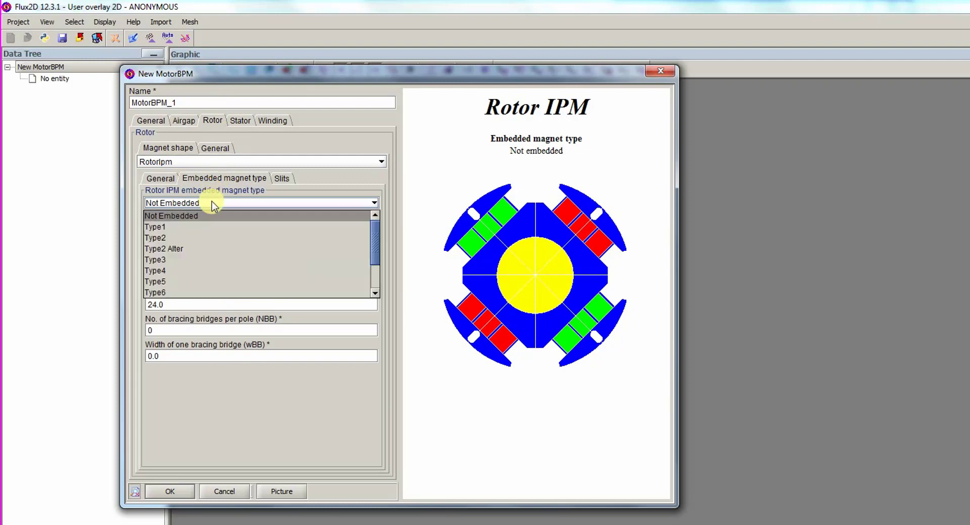
{"action": "left_click", "coordinate": [186, 270]}
{"action": "key", "text": "Tab"}
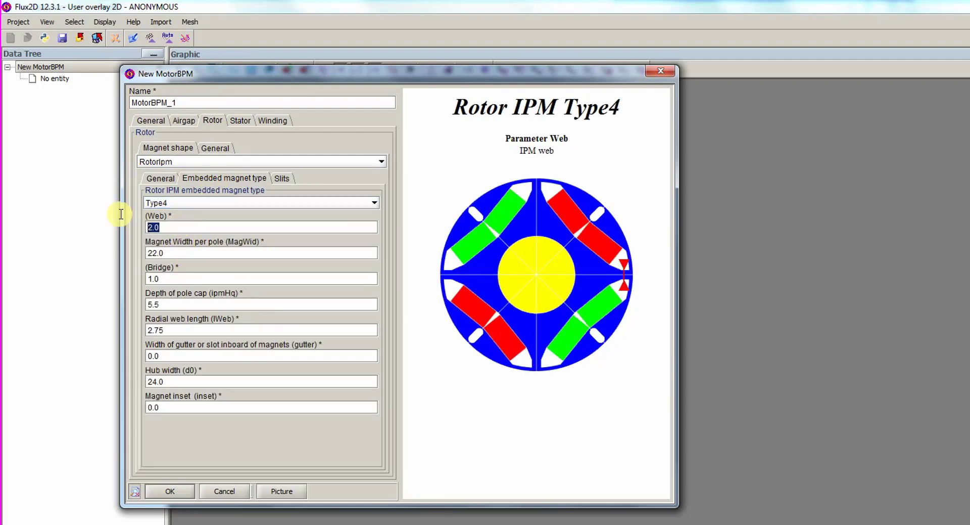
{"action": "type", "text": "10"}
{"action": "left_click", "coordinate": [158, 253]}
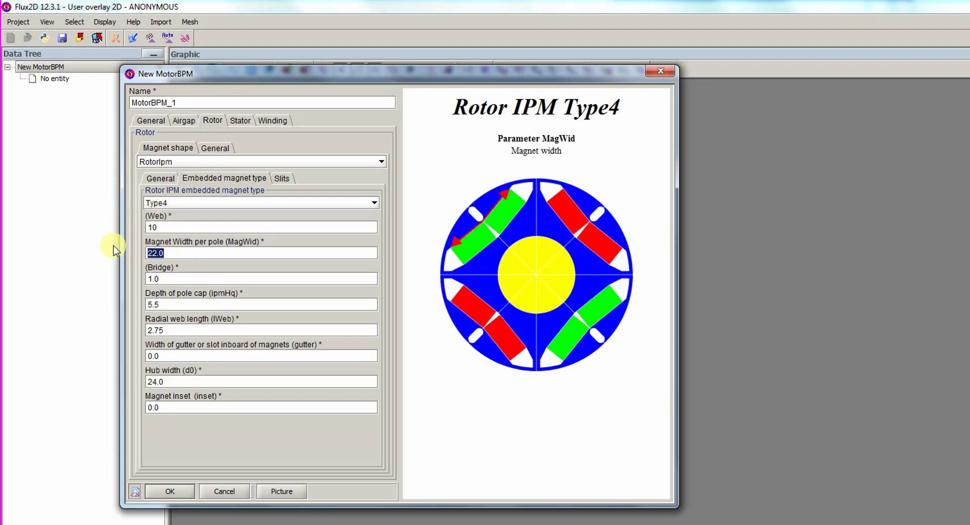
{"action": "type", "text": "54"}
{"action": "left_click", "coordinate": [154, 304]}
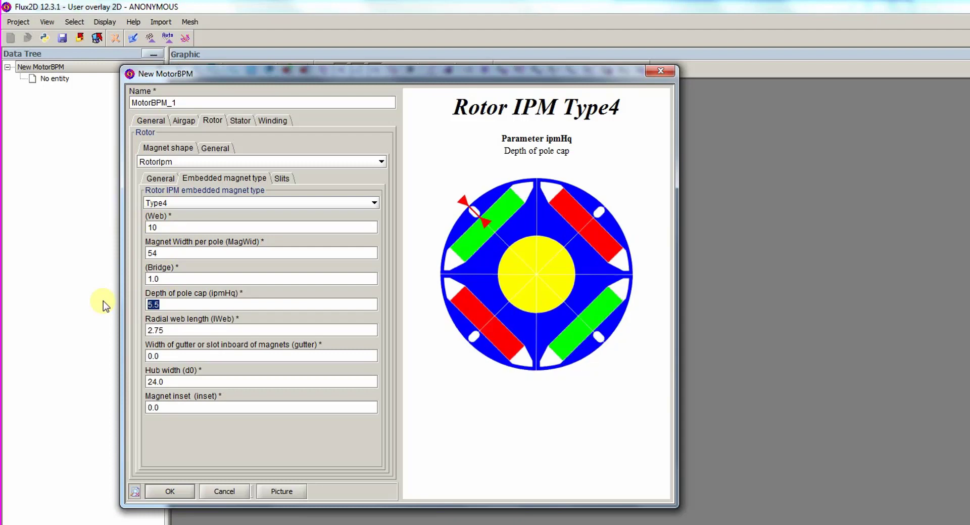
{"action": "type", "text": "10"}
{"action": "left_click", "coordinate": [283, 180]}
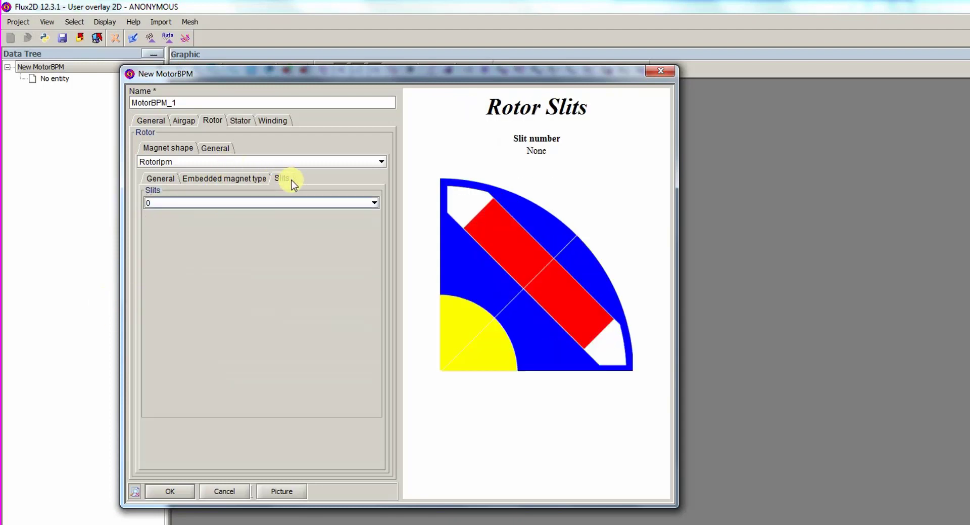
Step: Set the stator to 48 slots with a 141 outer radius
{"action": "left_click", "coordinate": [240, 121]}
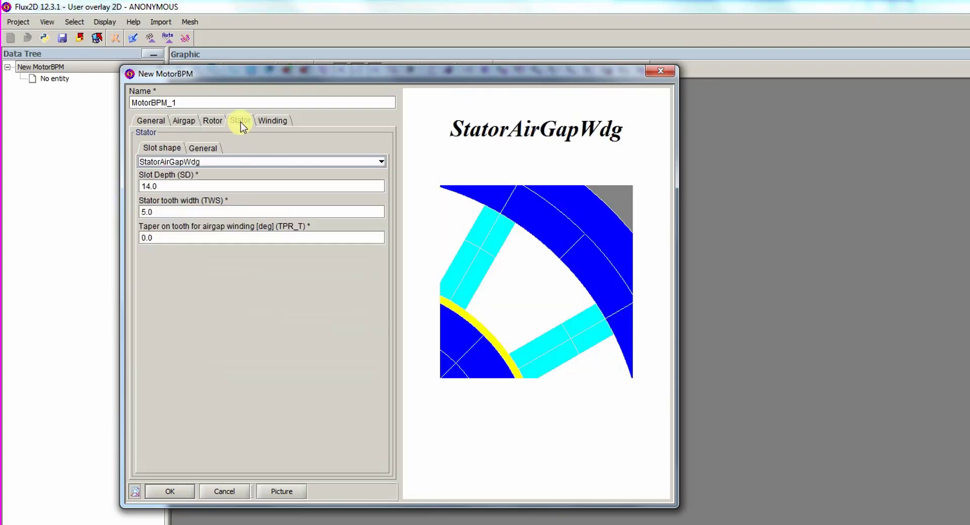
{"action": "left_click", "coordinate": [215, 149]}
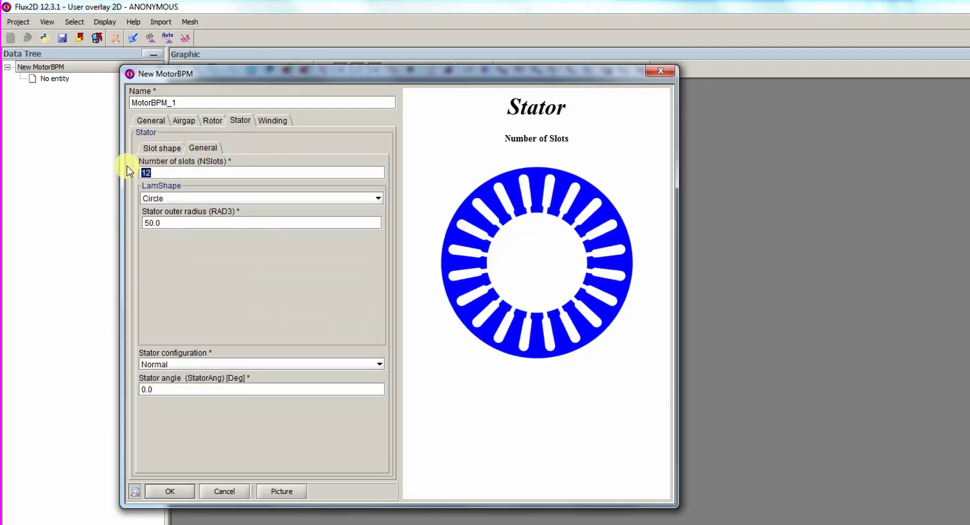
{"action": "key", "text": "BackSpace"}
{"action": "key", "text": "BackSpace"}
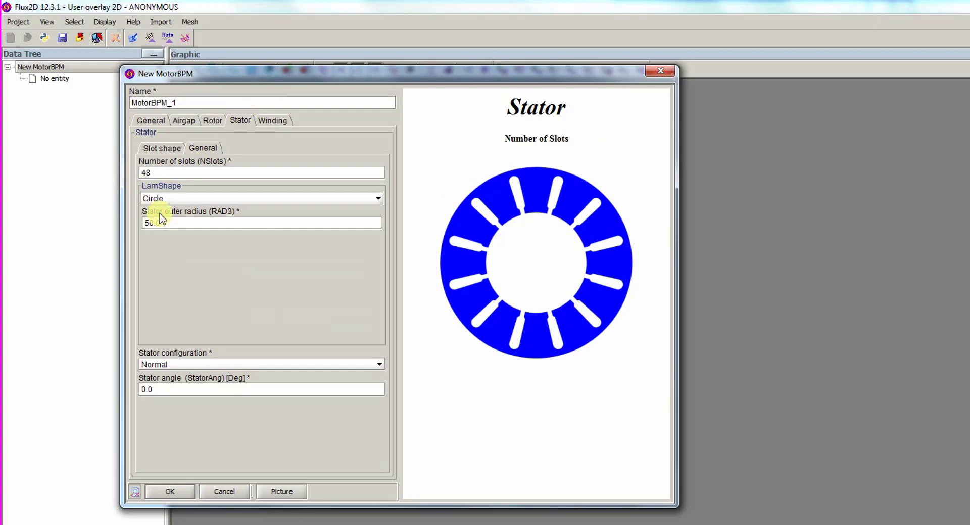
{"action": "left_click", "coordinate": [171, 222]}
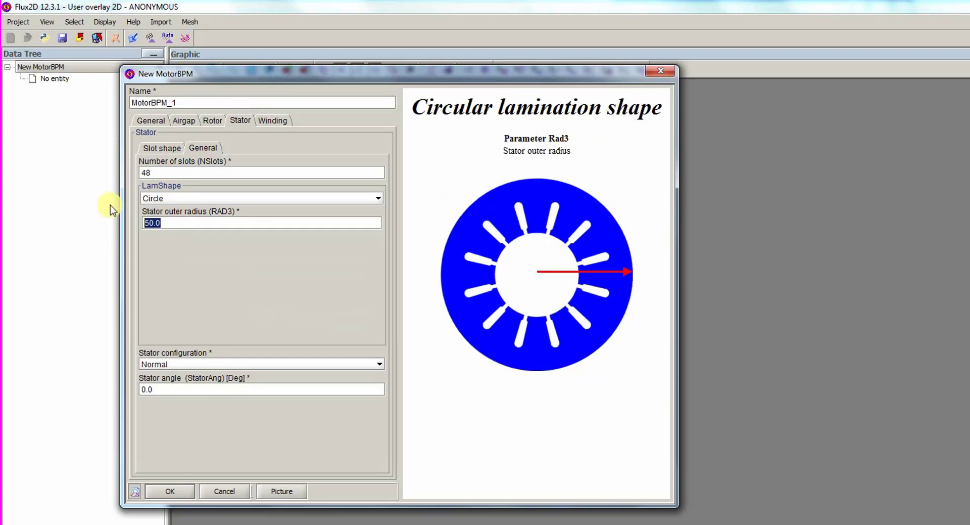
{"action": "type", "text": "141"}
Step: Choose StatorRound slots with slot depth 30, tooth width 6.5 and 40° opening angle
{"action": "left_click", "coordinate": [161, 148]}
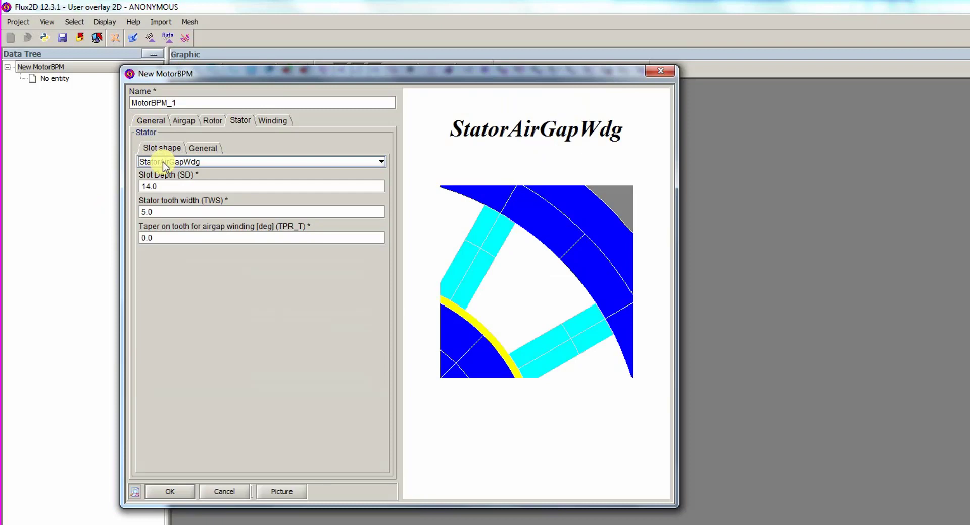
{"action": "left_click", "coordinate": [163, 163]}
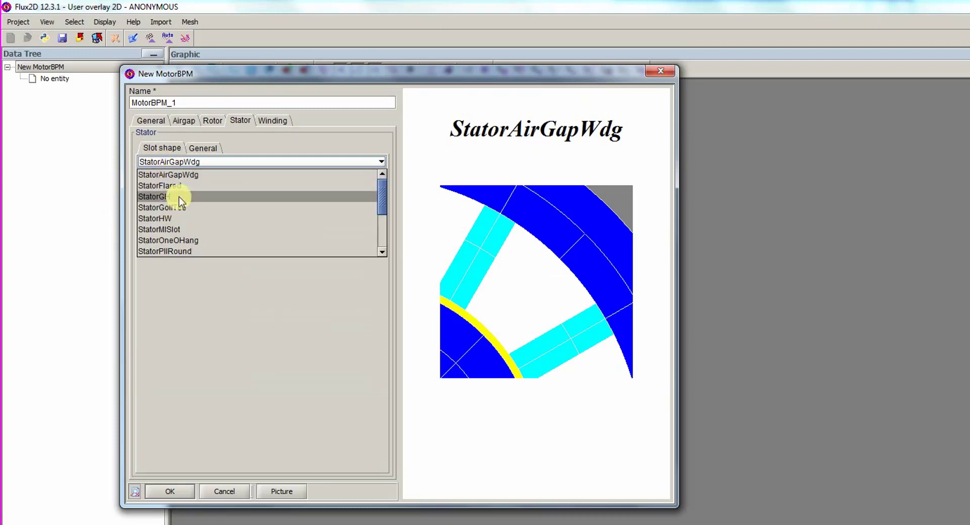
{"action": "scroll", "coordinate": [184, 205], "scroll_direction": "down", "scroll_amount": 3}
{"action": "left_click", "coordinate": [183, 241]}
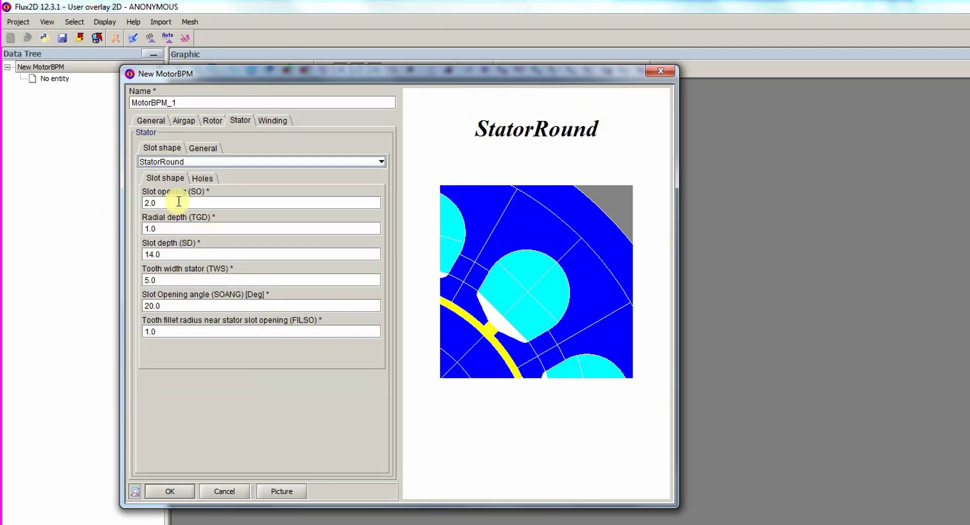
{"action": "left_click", "coordinate": [179, 253]}
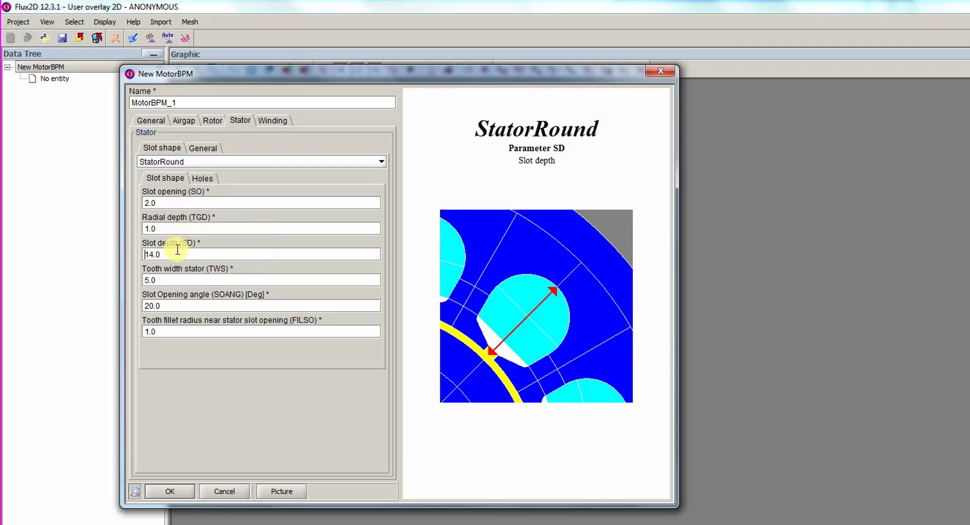
{"action": "double_click", "coordinate": [199, 259]}
{"action": "type", "text": "30"}
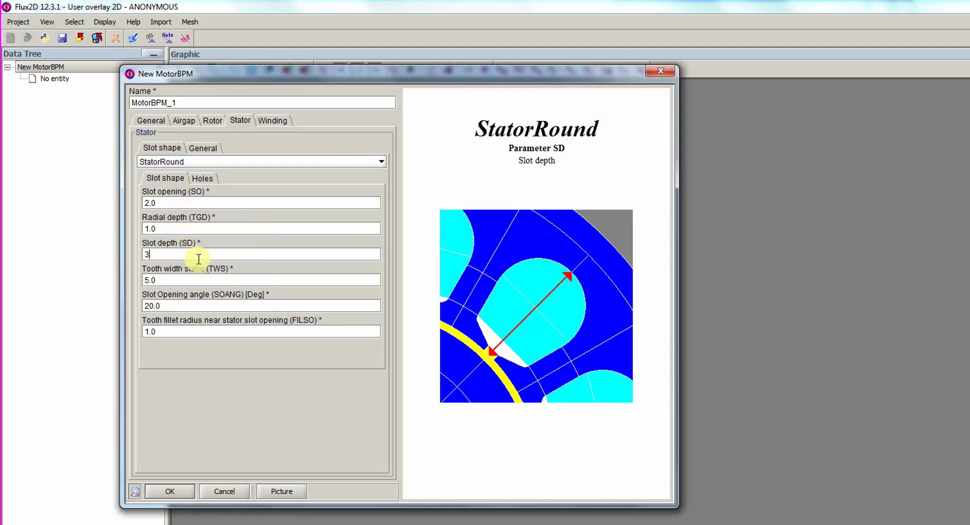
{"action": "double_click", "coordinate": [197, 280]}
{"action": "type", "text": "6.5"}
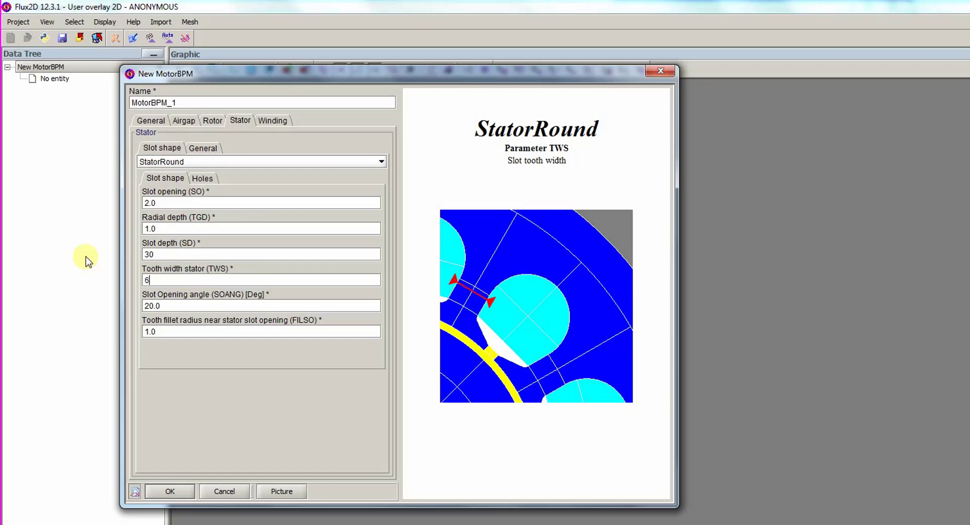
{"action": "double_click", "coordinate": [157, 304]}
{"action": "type", "text": "40"}
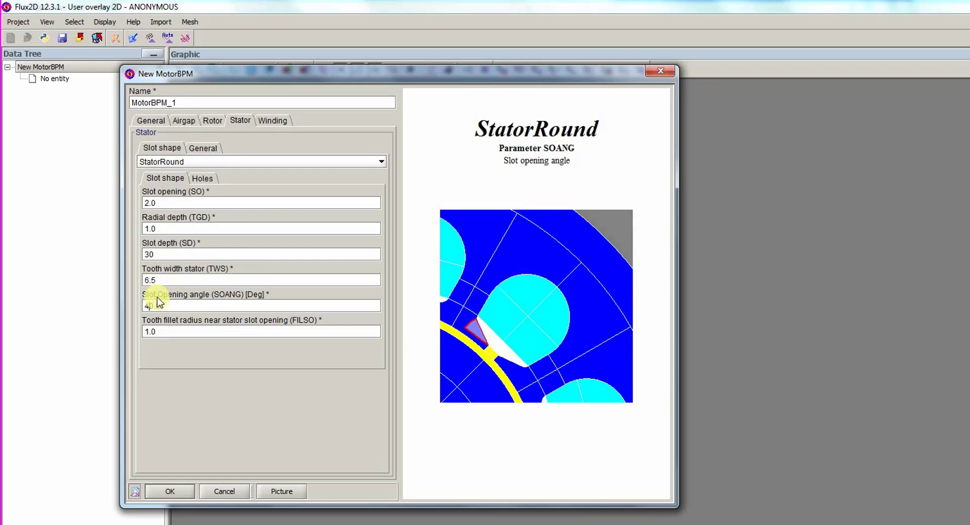
{"action": "type", "text": ".0"}
Step: Enable a Lap per pole winding with throw 6 and 2 coils per pole per phase, then create the motor
{"action": "left_click", "coordinate": [273, 121]}
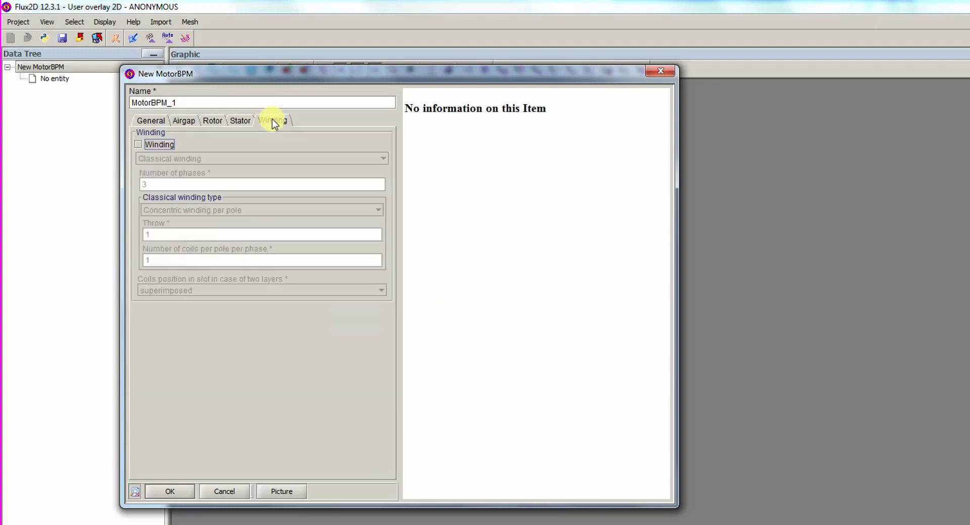
{"action": "left_click", "coordinate": [158, 143]}
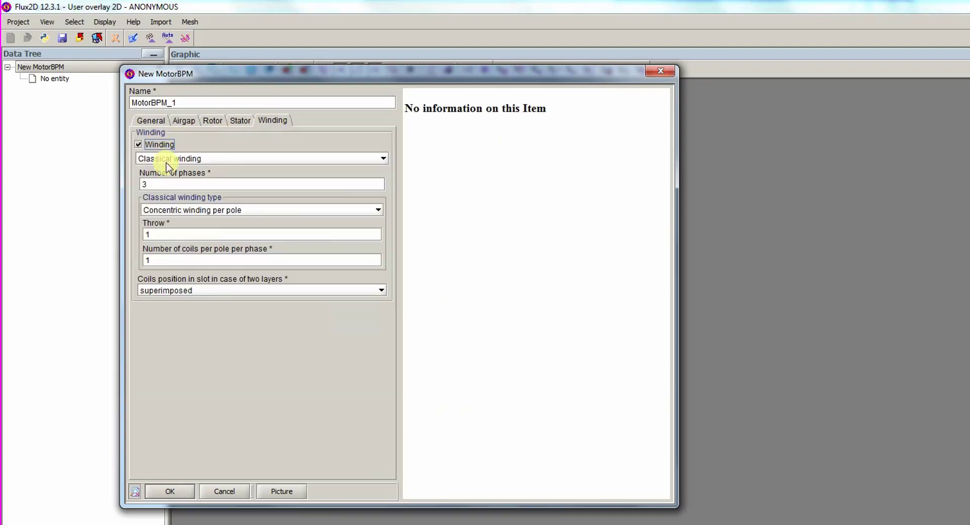
{"action": "left_click", "coordinate": [172, 213]}
{"action": "left_click", "coordinate": [181, 244]}
{"action": "double_click", "coordinate": [141, 236]}
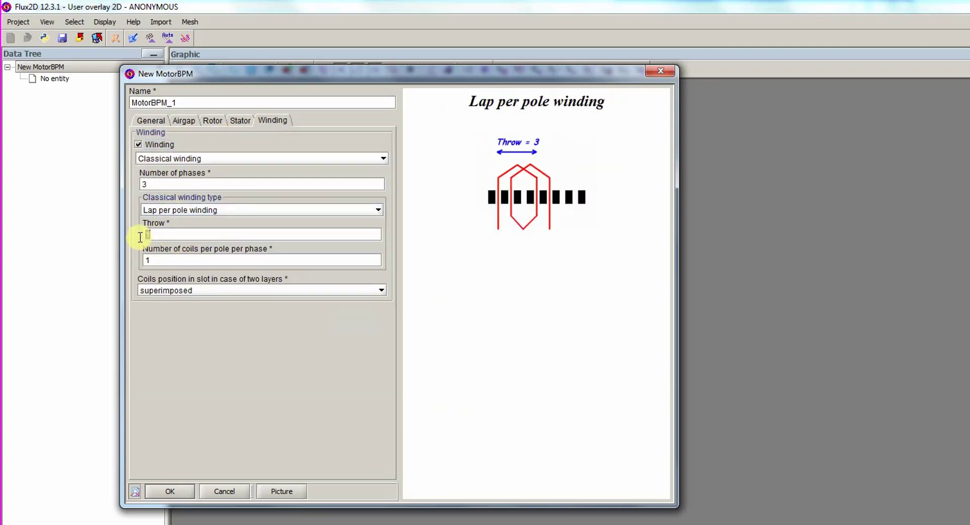
{"action": "type", "text": "6"}
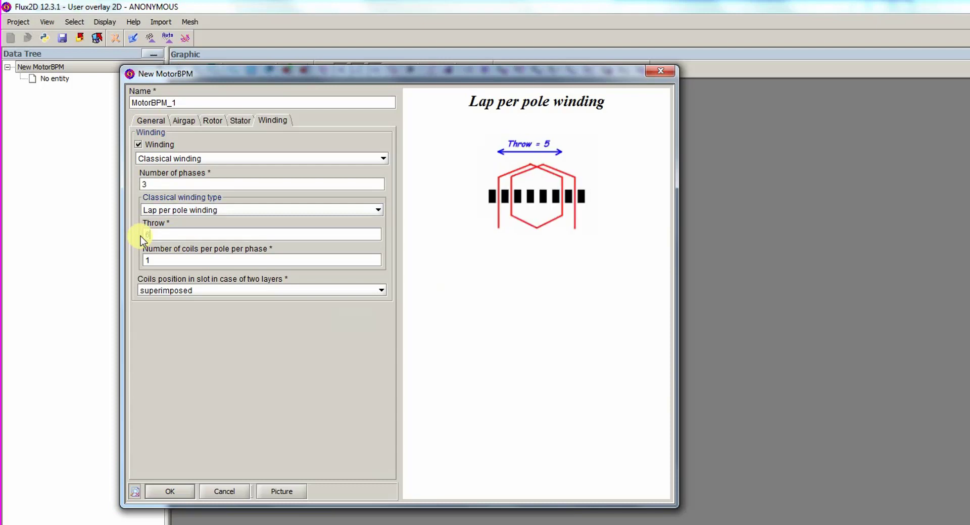
{"action": "double_click", "coordinate": [146, 260]}
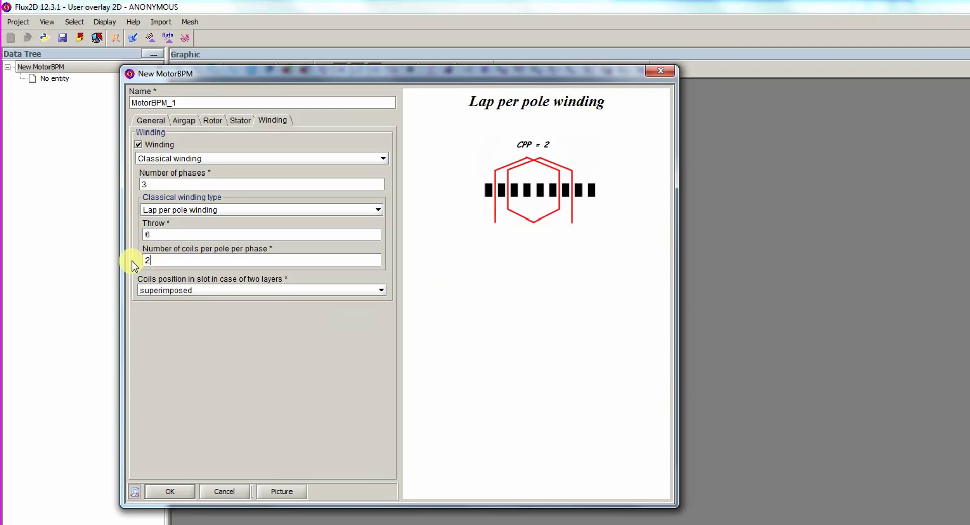
{"action": "key", "text": "Return"}
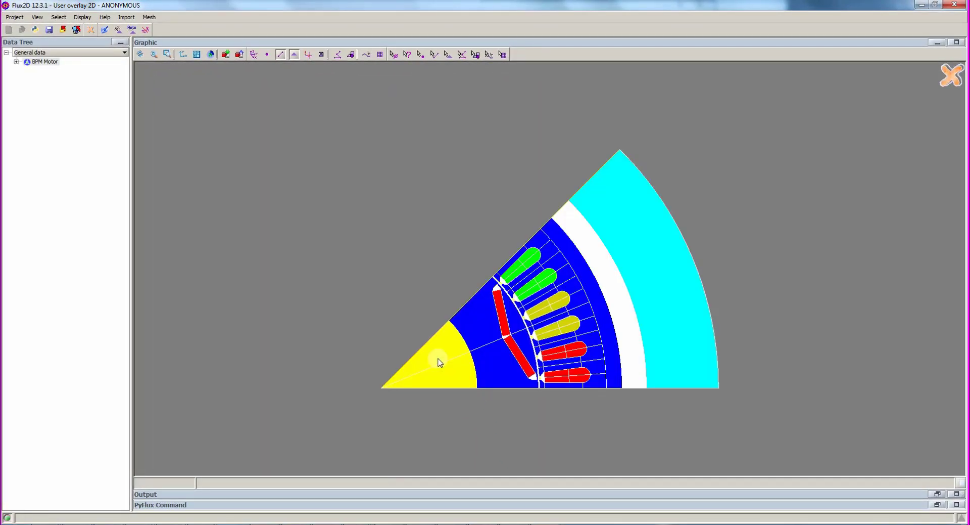
Step: Exit the overlay to the full Flux environment and mesh the entire motor domain
{"action": "left_click", "coordinate": [948, 80]}
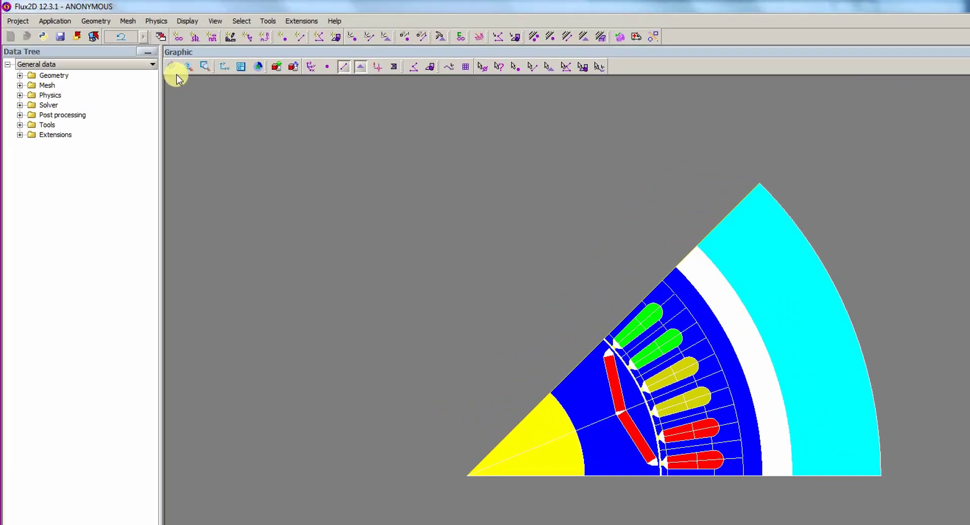
{"action": "left_click", "coordinate": [128, 21]}
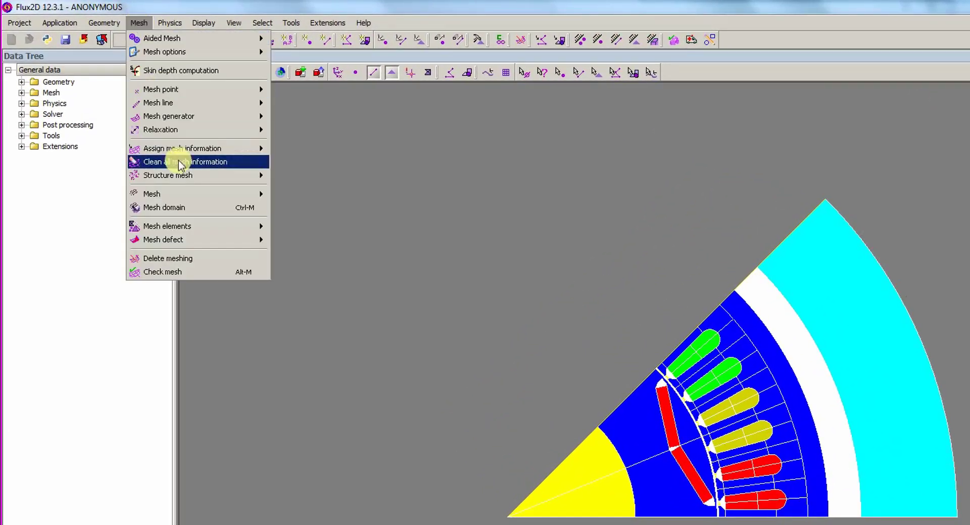
{"action": "left_click", "coordinate": [168, 208]}
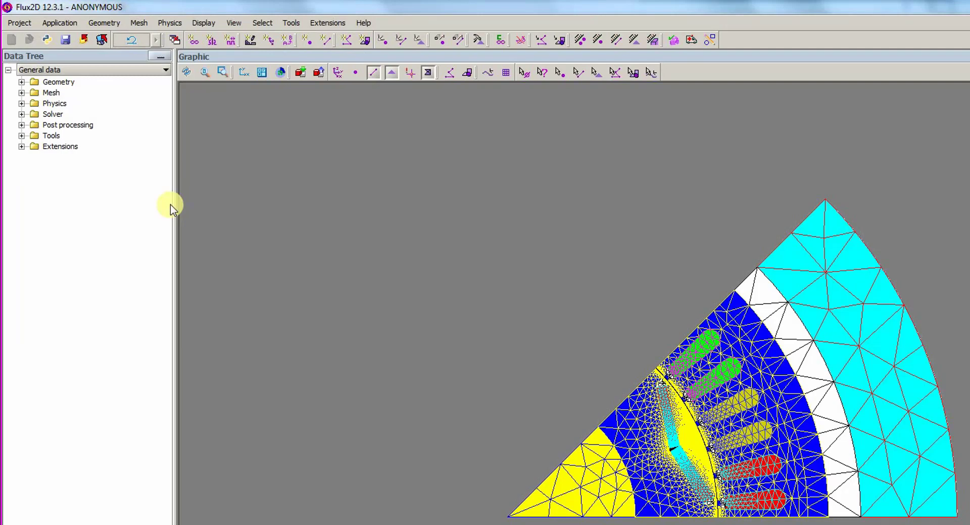
Step: Define a Transient Magnetic 2D application with a 75 mm domain depth
{"action": "left_click", "coordinate": [58, 23]}
{"action": "mouse_move", "coordinate": [68, 40]}
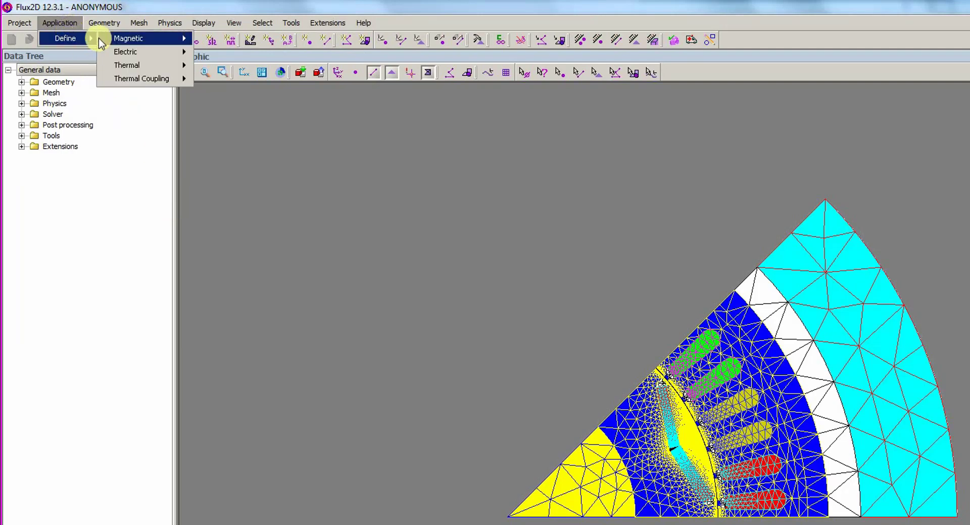
{"action": "mouse_move", "coordinate": [129, 38]}
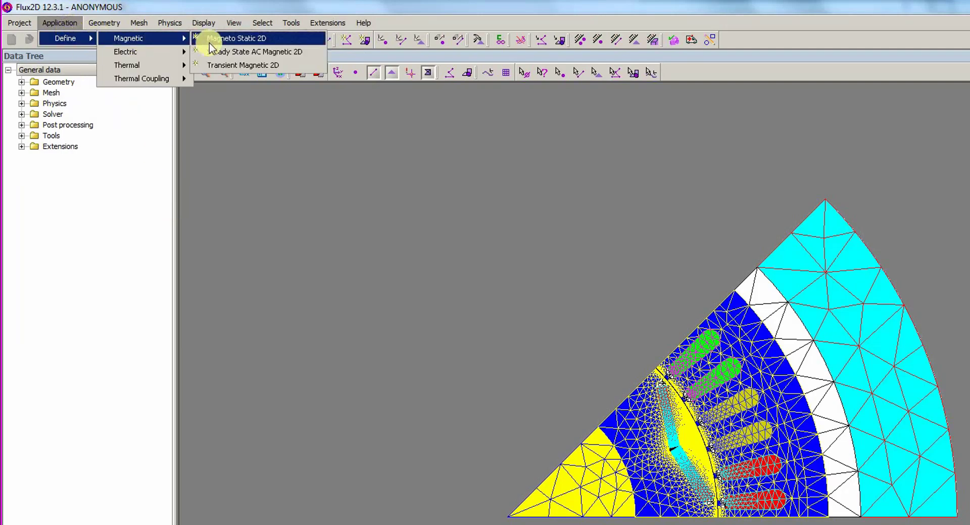
{"action": "left_click", "coordinate": [219, 67]}
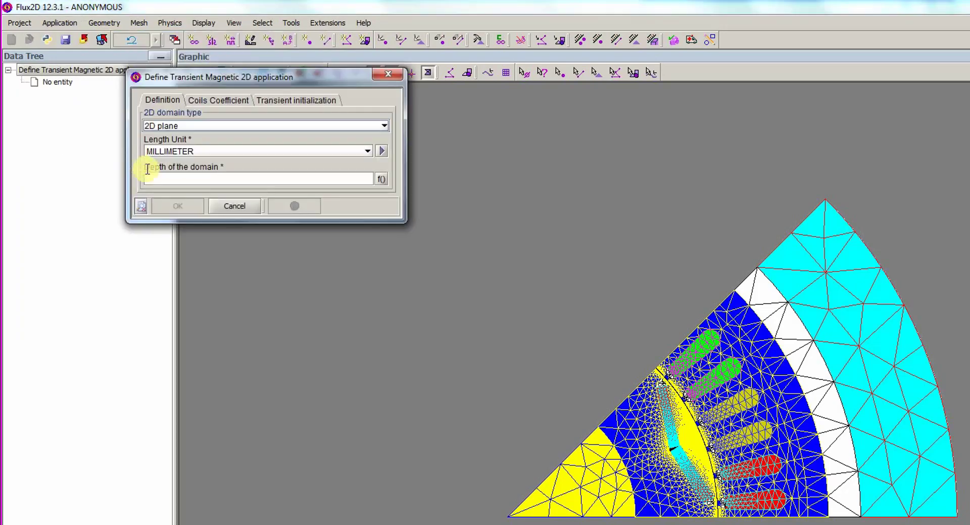
{"action": "left_click", "coordinate": [155, 180]}
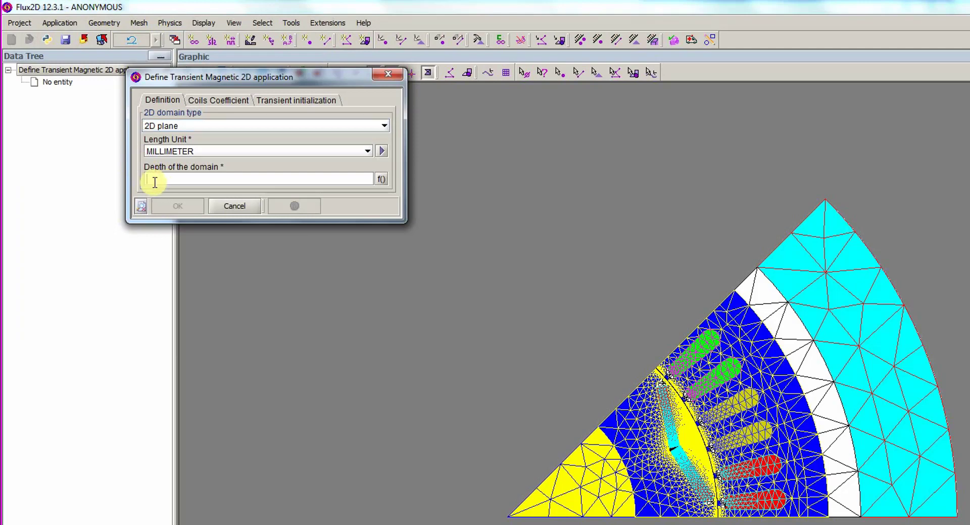
{"action": "type", "text": "75"}
{"action": "key", "text": "Return"}
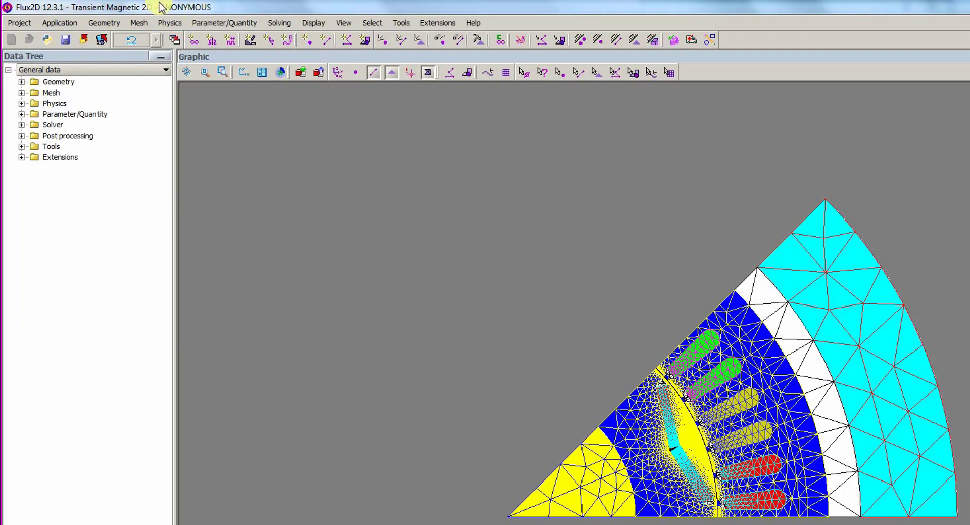
Step: Launch the Material Manager via Physics > Material > Import from material manager
{"action": "left_click", "coordinate": [169, 23]}
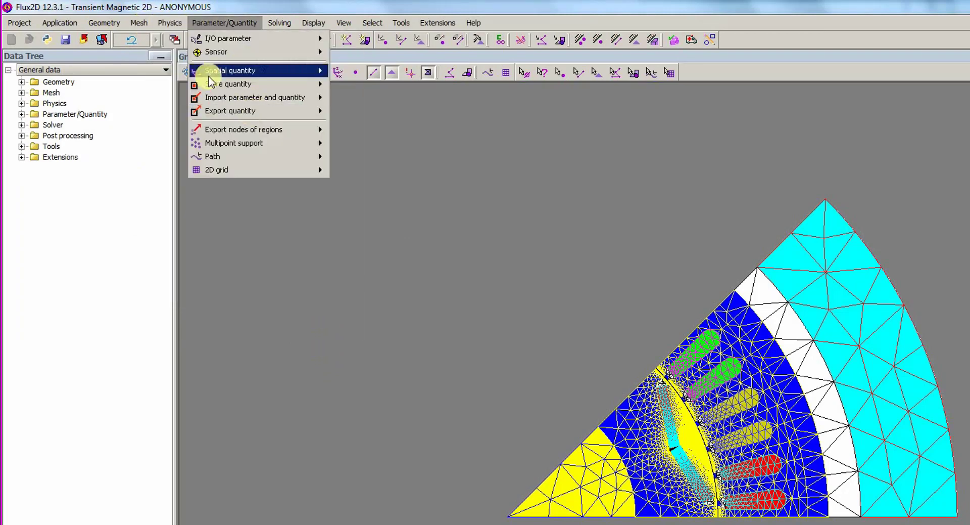
{"action": "mouse_move", "coordinate": [268, 96]}
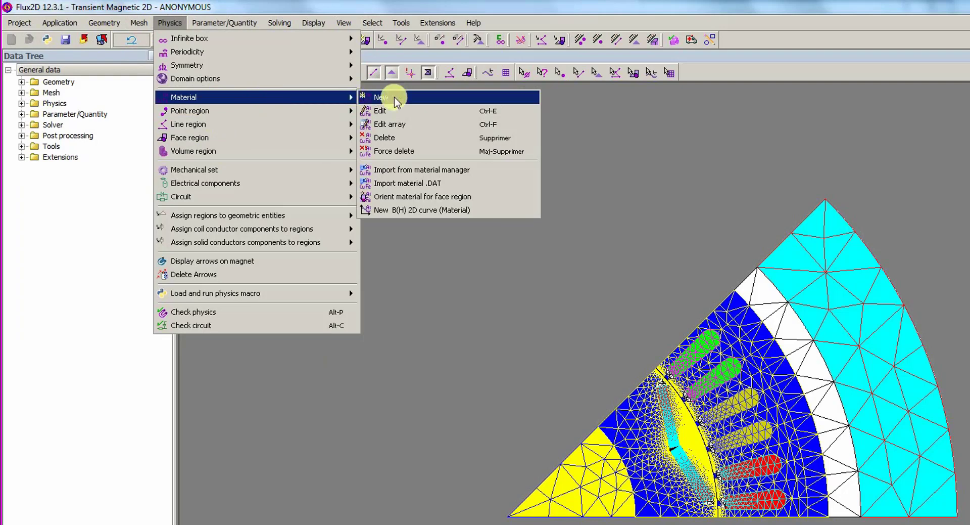
{"action": "left_click", "coordinate": [406, 171]}
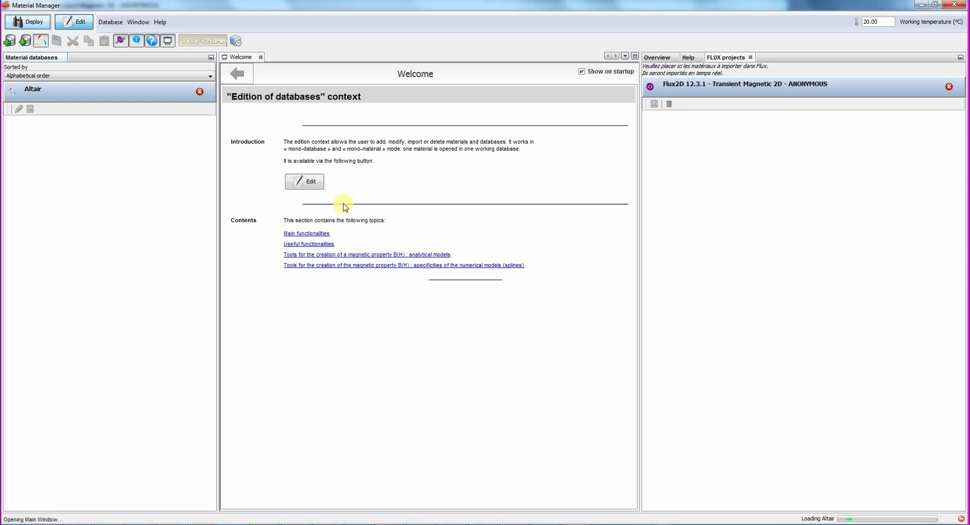
Step: Sort materials by family and send the Cogent_M270_35A_50Hz steel to the Flux project
{"action": "left_click", "coordinate": [57, 76]}
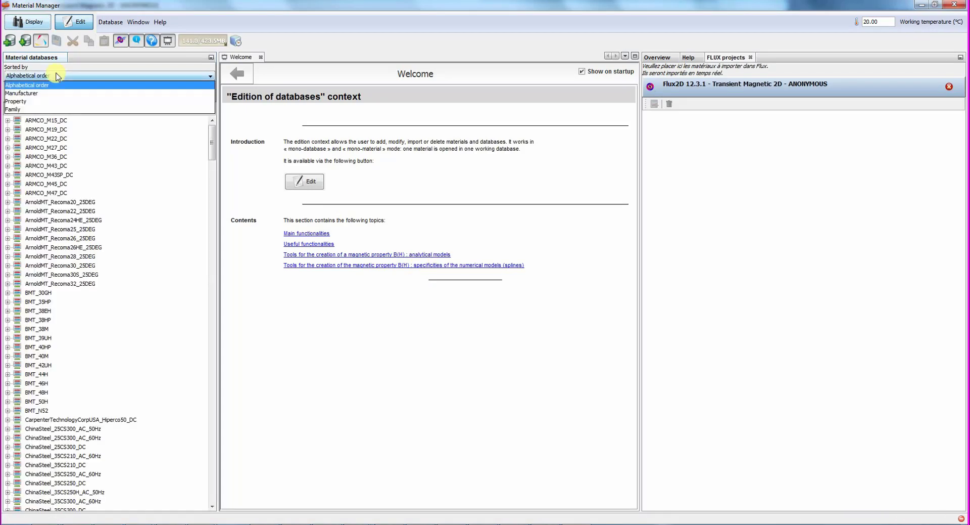
{"action": "left_click", "coordinate": [44, 110]}
{"action": "left_click", "coordinate": [8, 120]}
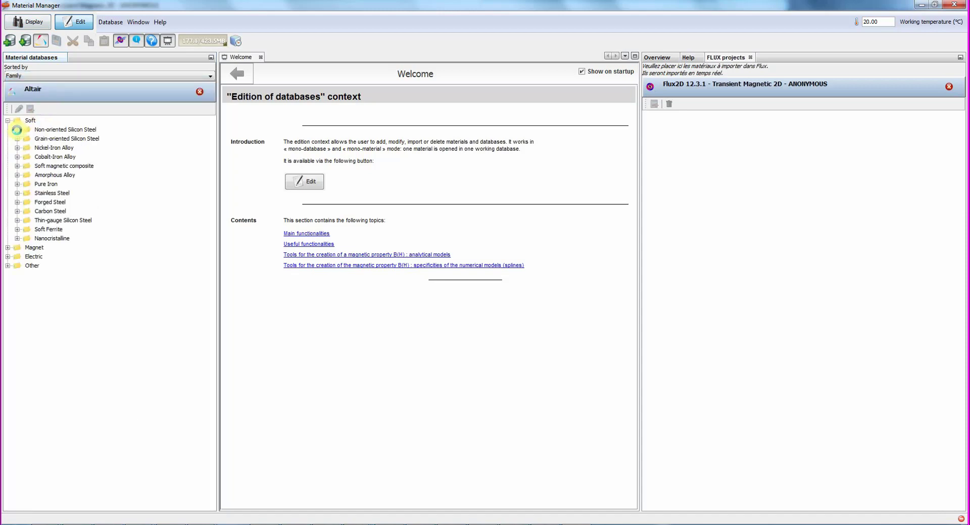
{"action": "left_click", "coordinate": [16, 130]}
{"action": "left_click", "coordinate": [51, 166]}
{"action": "type", "text": "cogent"}
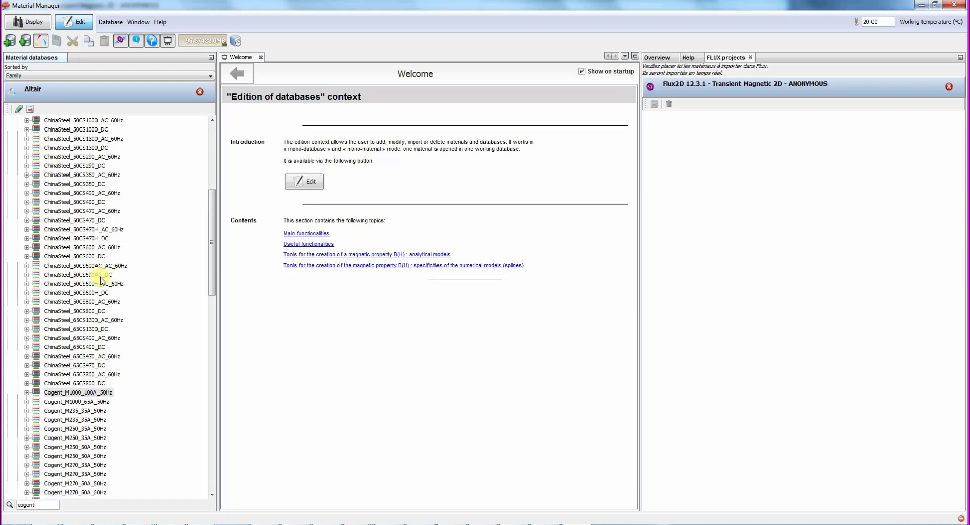
{"action": "scroll", "coordinate": [104, 303], "scroll_direction": "down", "scroll_amount": 5}
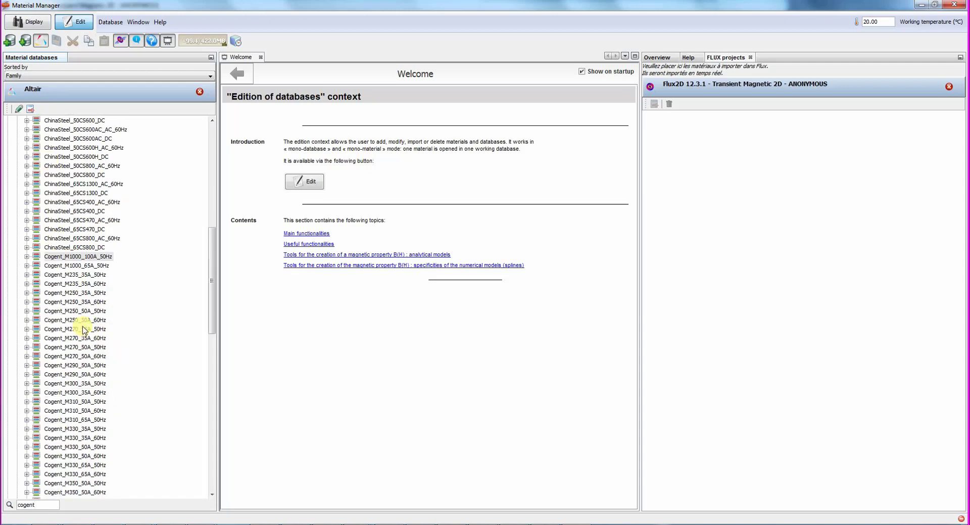
{"action": "left_click", "coordinate": [93, 329]}
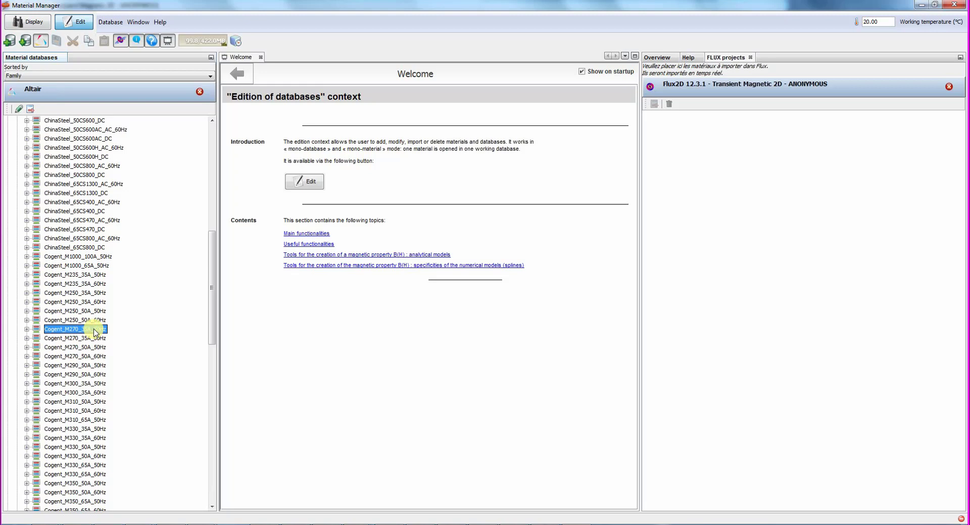
{"action": "left_click_drag", "start_coordinate": [94, 331], "coordinate": [758, 332]}
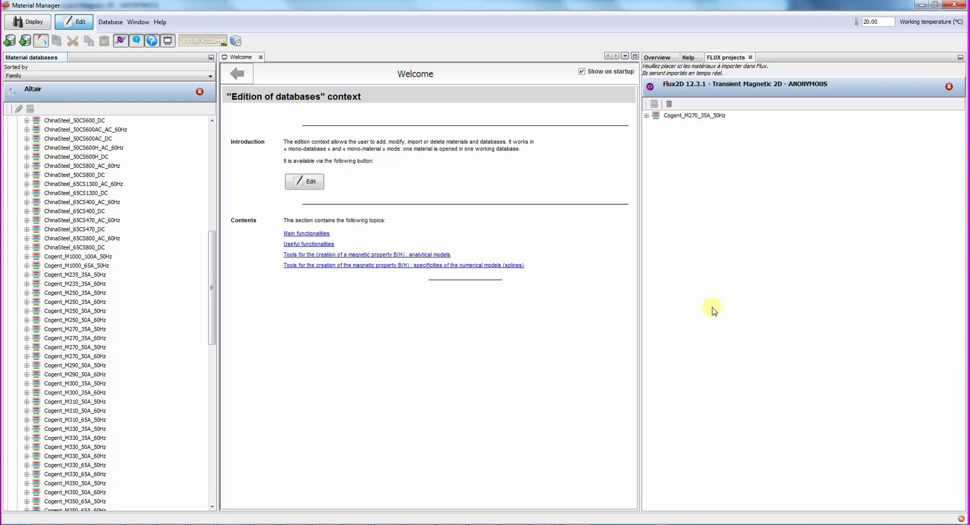
Step: Send the NdFeB magnet CY_N35_20DEG to the Flux project and close the Material Manager
{"action": "scroll", "coordinate": [213, 173], "scroll_direction": "up", "scroll_amount": 15}
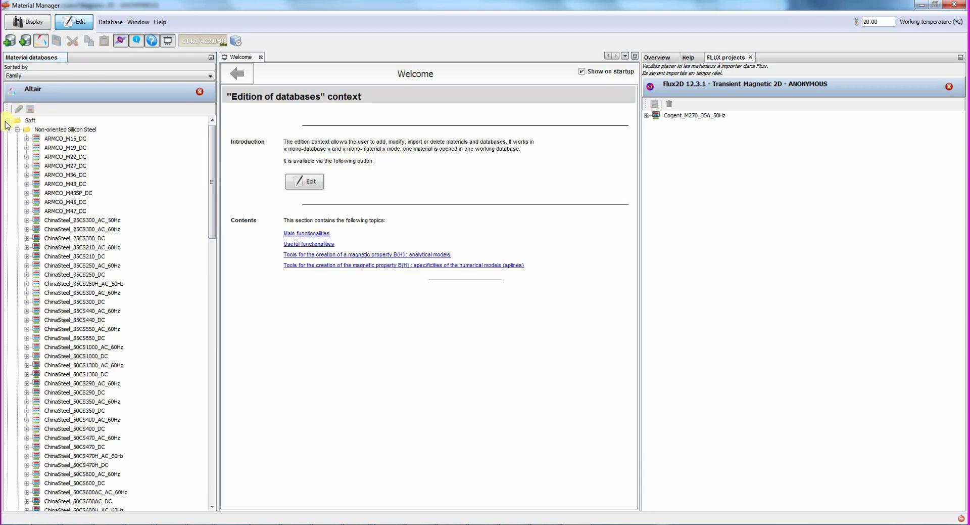
{"action": "left_click", "coordinate": [8, 121]}
{"action": "left_click", "coordinate": [8, 129]}
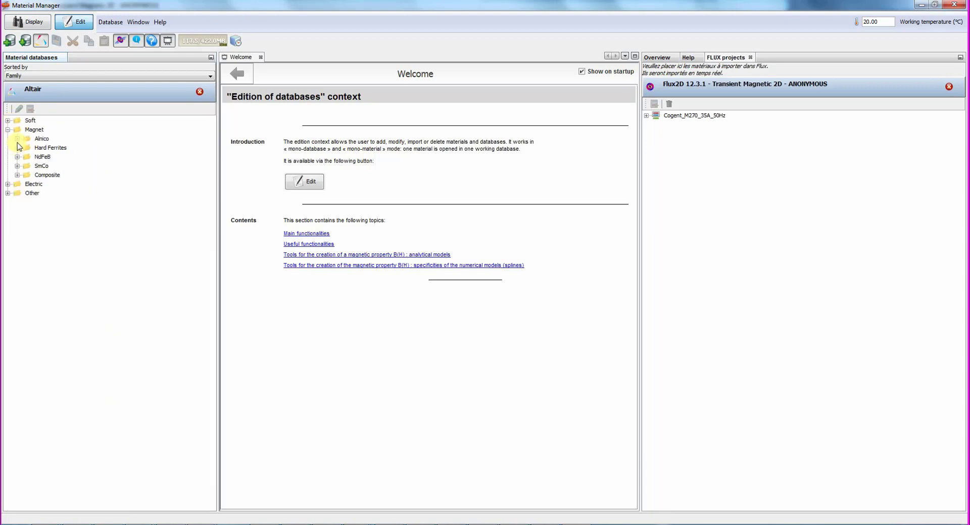
{"action": "left_click", "coordinate": [17, 157]}
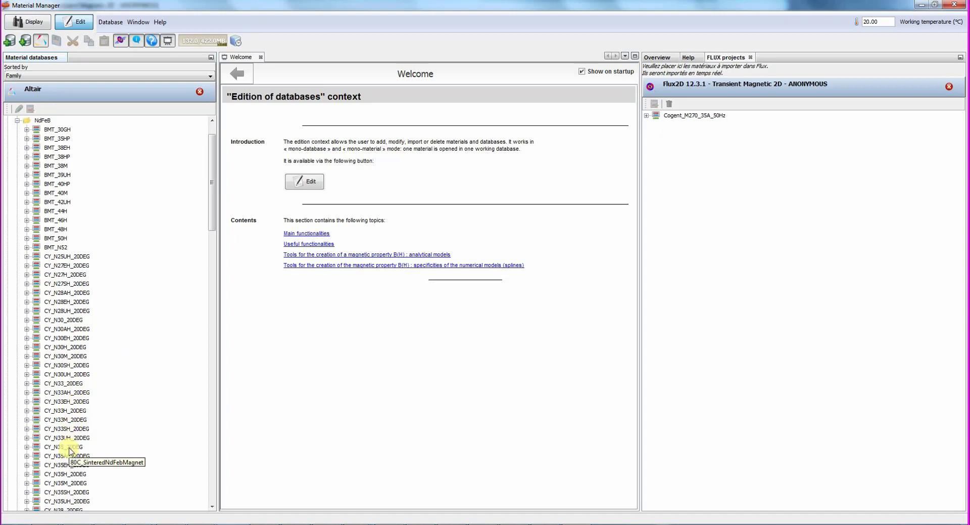
{"action": "left_click_drag", "start_coordinate": [69, 448], "coordinate": [736, 346]}
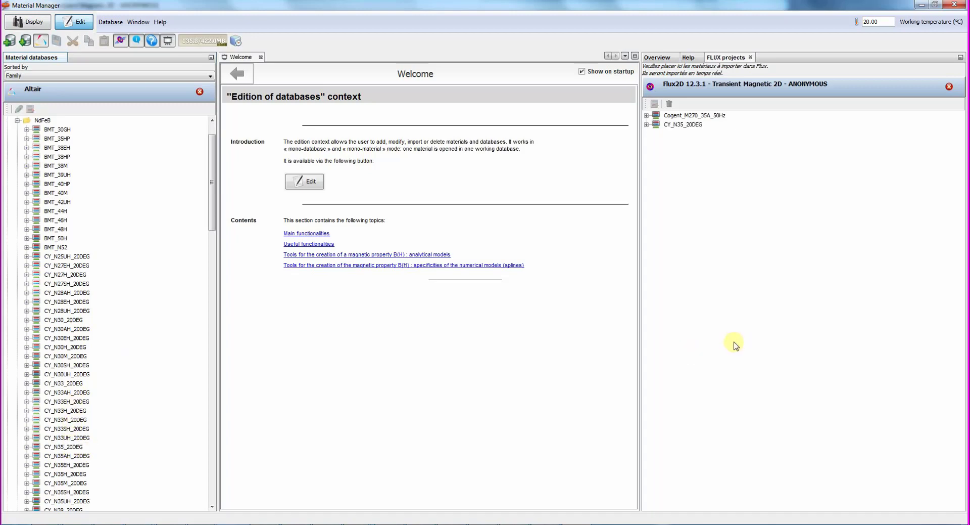
{"action": "left_click", "coordinate": [961, 5]}
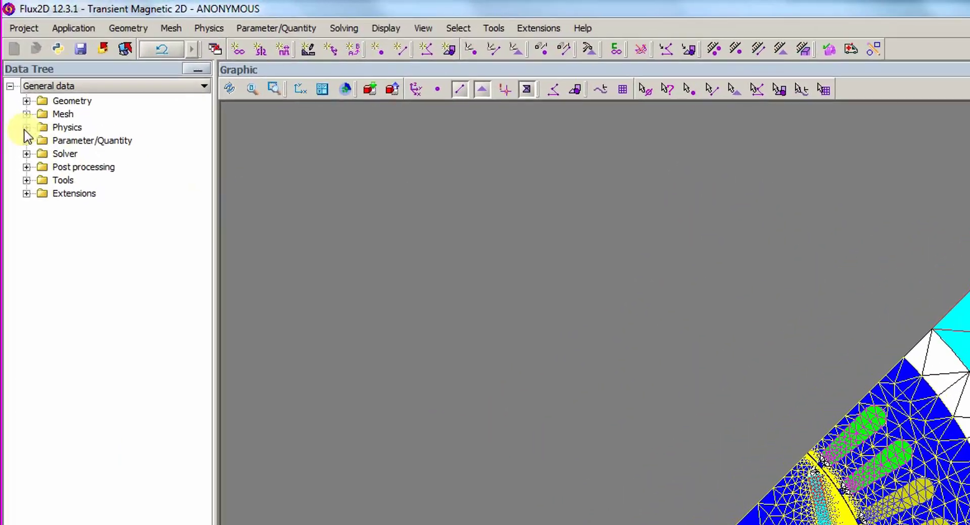
Step: Show COGENT_M270_35A_50HZ and CY_N35_20DEG under Physics > Material, then call up Mechanical set options
{"action": "left_click", "coordinate": [18, 86]}
{"action": "left_click", "coordinate": [44, 161]}
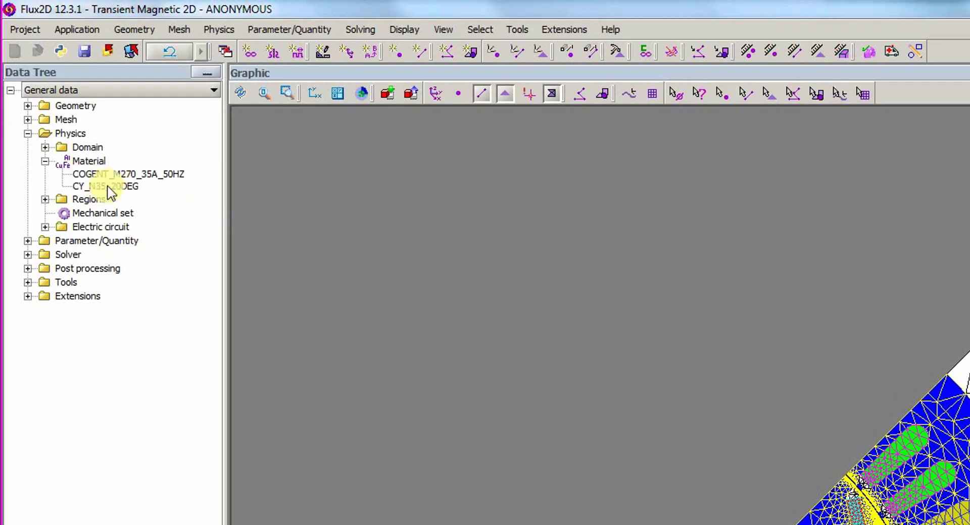
{"action": "left_click", "coordinate": [98, 215]}
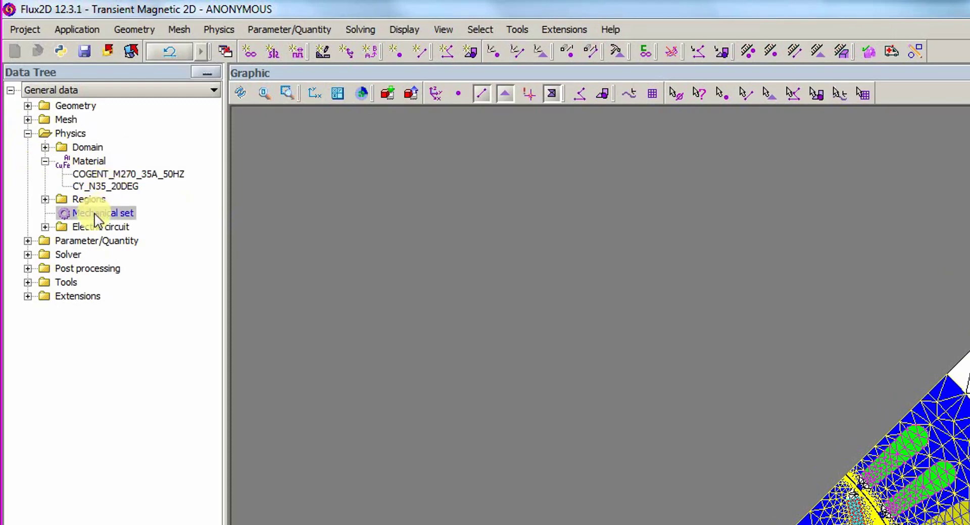
{"action": "right_click", "coordinate": [97, 215]}
Step: Create mechanical set ROTOR pivoting at the origin, imposed speed 1/6 rpm, initial position 0
{"action": "left_click", "coordinate": [186, 234]}
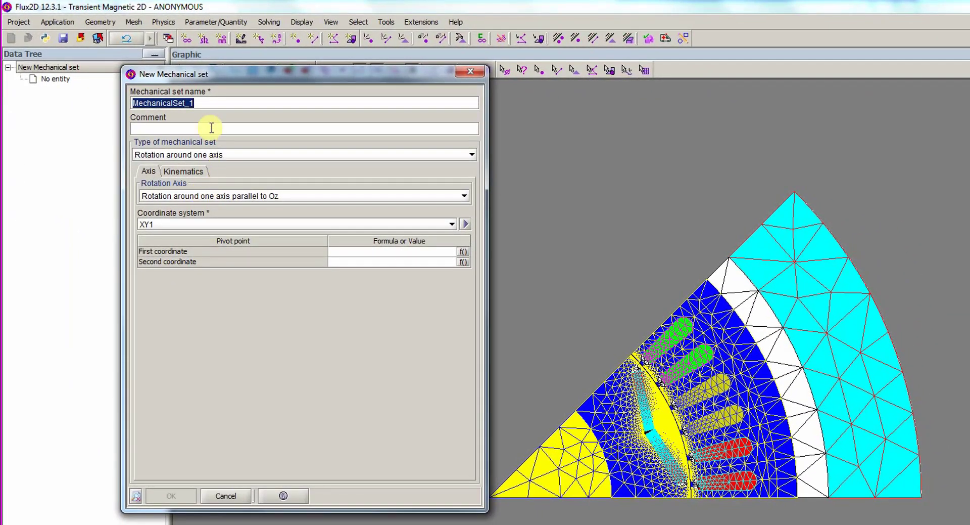
{"action": "type", "text": "ROTOR"}
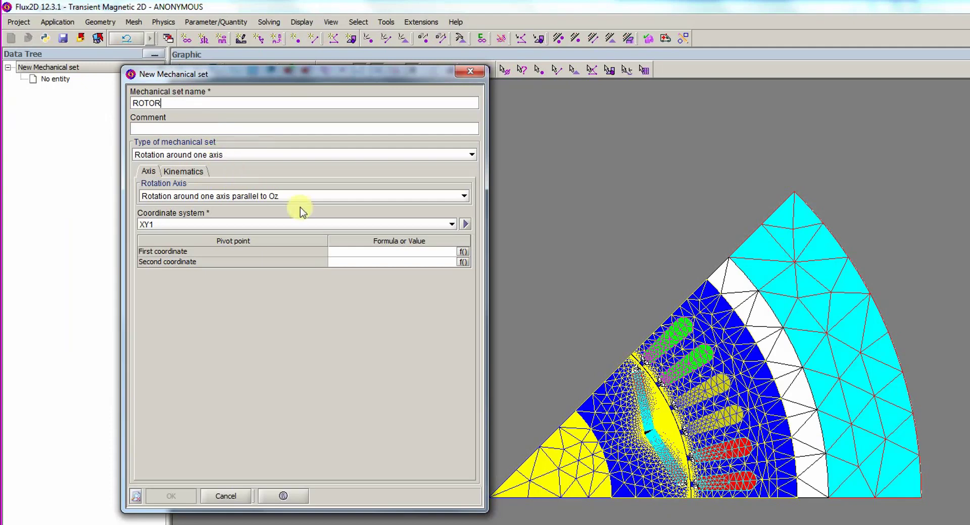
{"action": "left_click", "coordinate": [312, 250]}
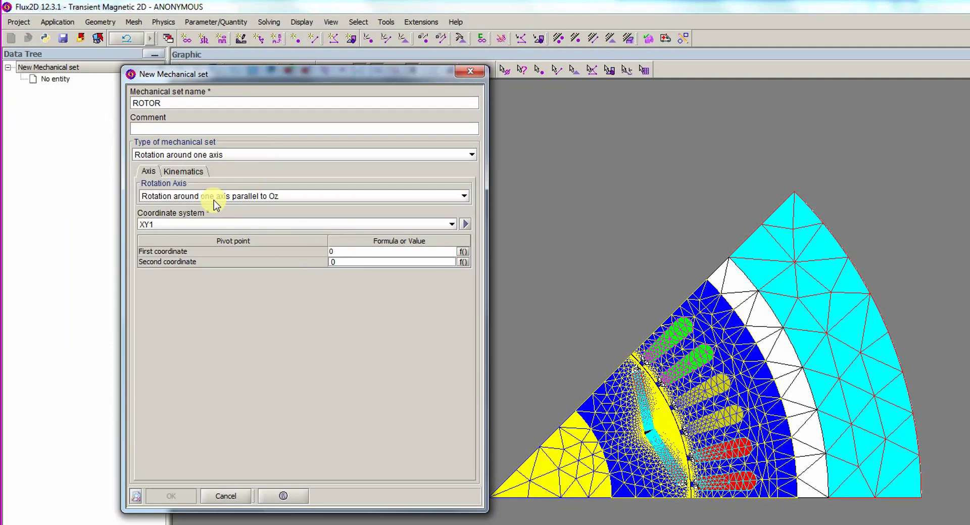
{"action": "left_click", "coordinate": [201, 169]}
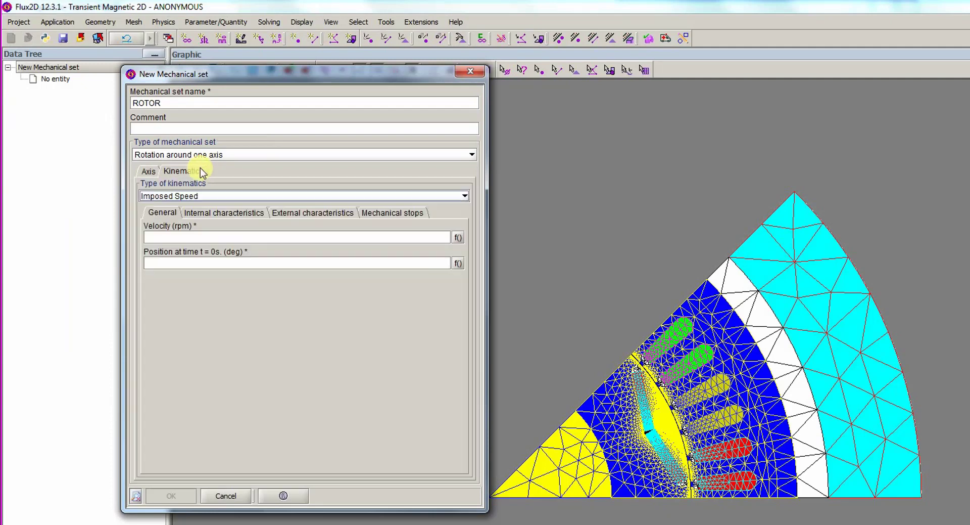
{"action": "left_click", "coordinate": [203, 237]}
{"action": "type", "text": "1/6"}
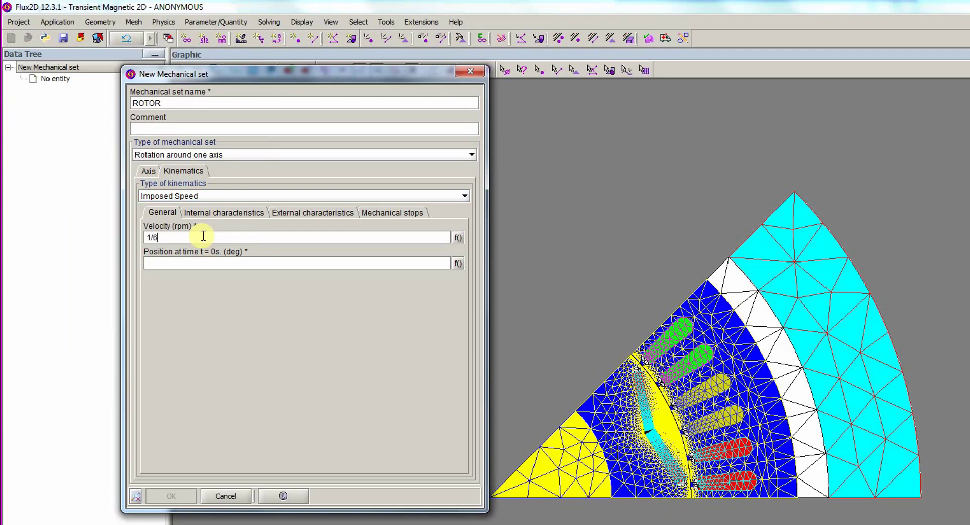
{"action": "left_click", "coordinate": [205, 262]}
{"action": "type", "text": "0"}
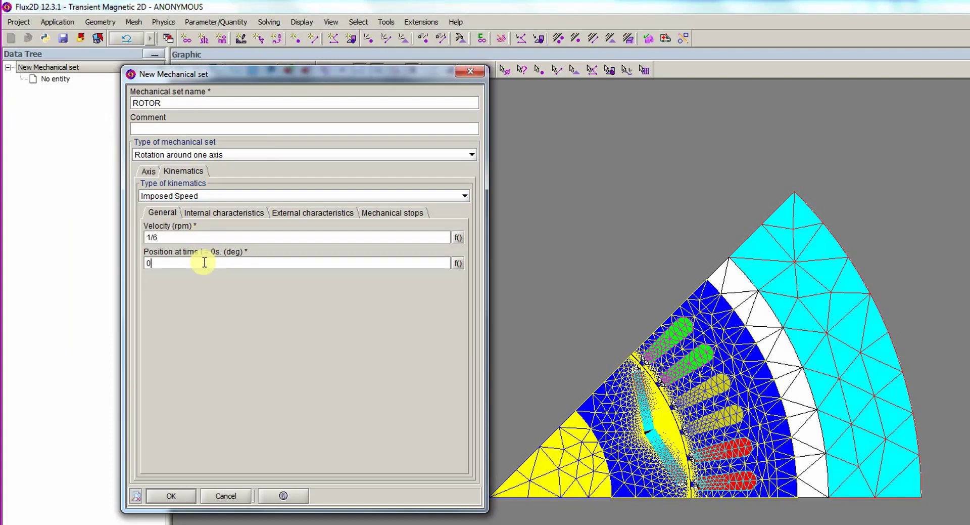
{"action": "left_click", "coordinate": [172, 494]}
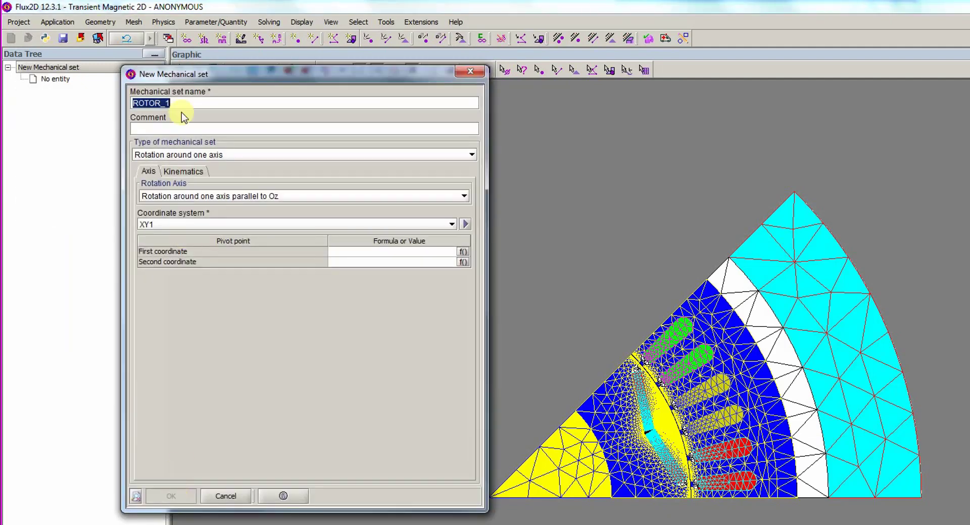
Step: Create a second mechanical set named STATOR of type Fixed
{"action": "type", "text": "STATOR"}
{"action": "left_click", "coordinate": [189, 159]}
{"action": "left_click", "coordinate": [180, 210]}
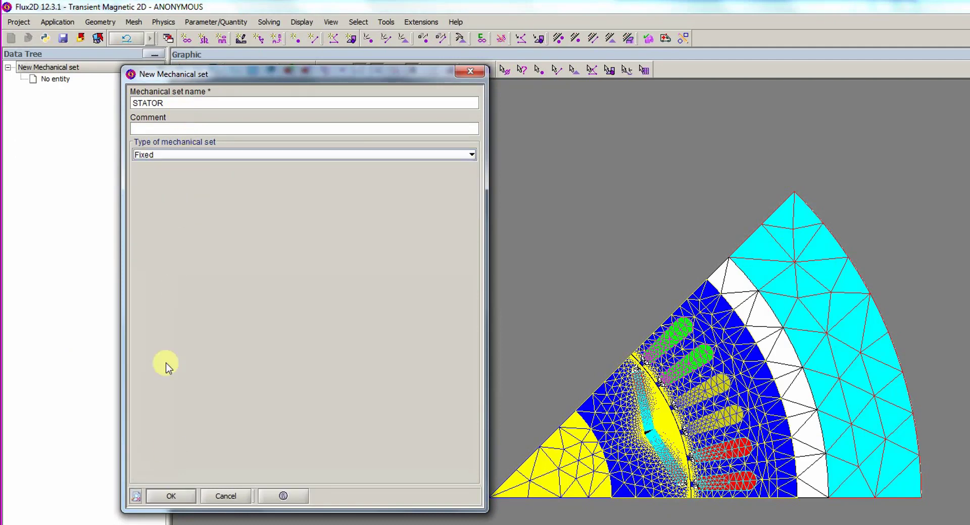
{"action": "left_click", "coordinate": [170, 495]}
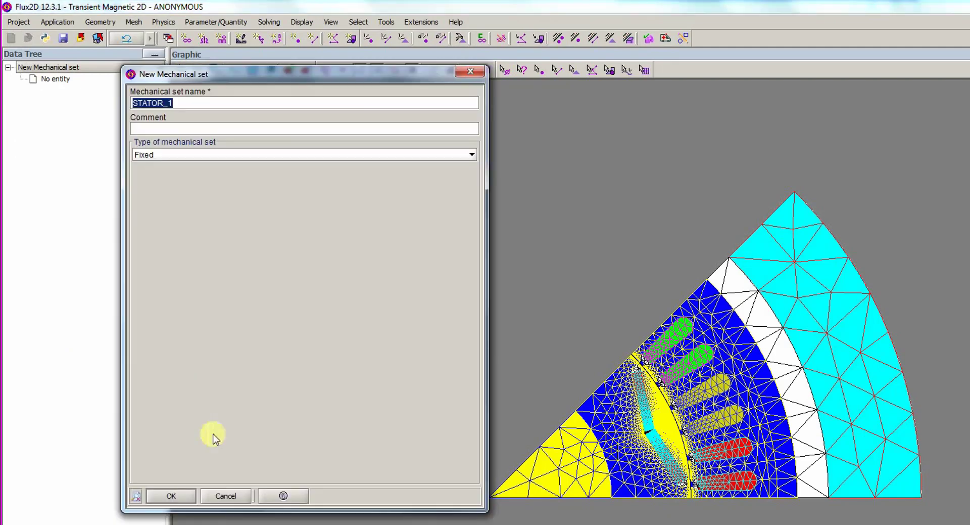
Step: Dismiss the extra mechanical set form and select MAGNET1_1_POLE_1 and MAGNET2_1_POLE_1 under Face region for editing
{"action": "left_click", "coordinate": [221, 494]}
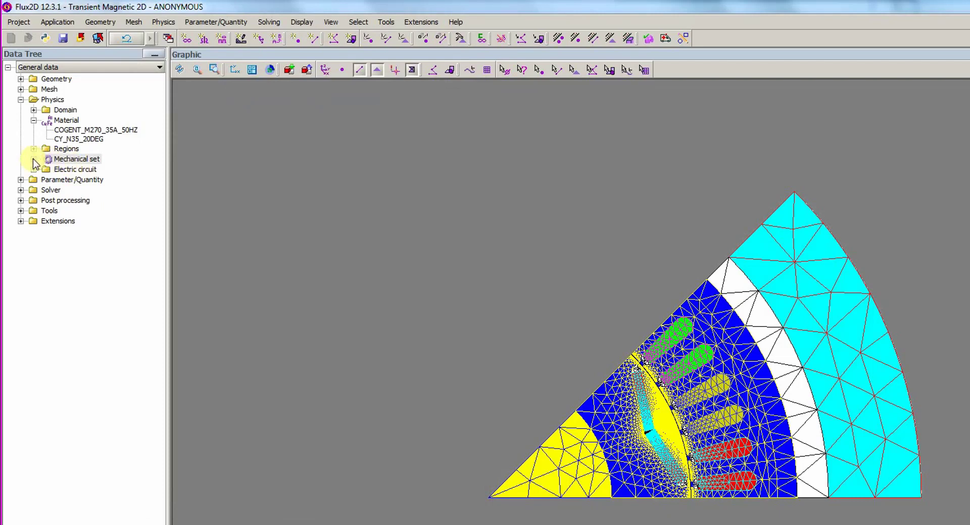
{"action": "left_click", "coordinate": [33, 149]}
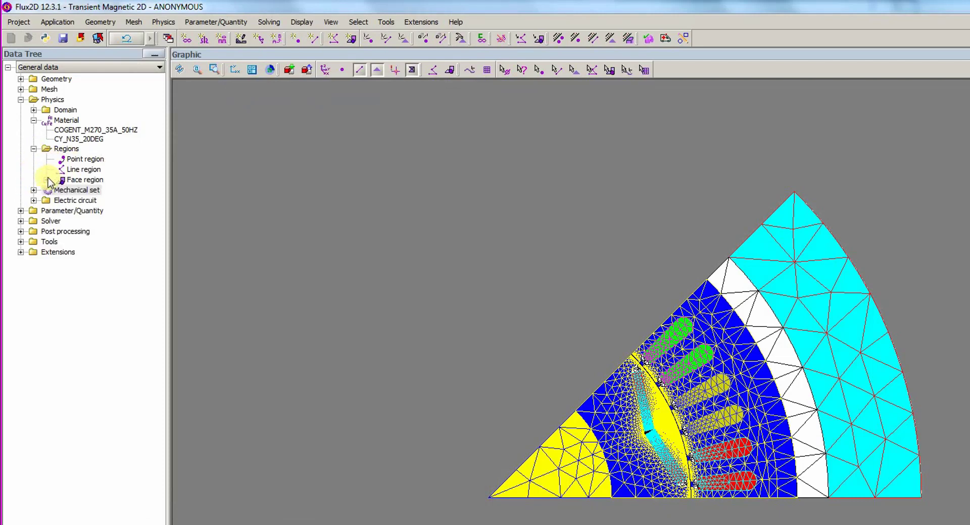
{"action": "left_click", "coordinate": [47, 180]}
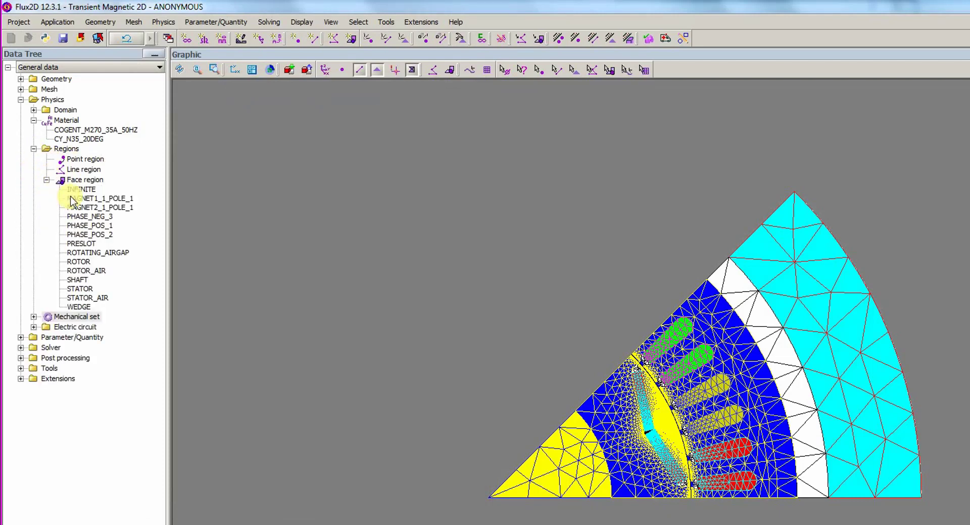
{"action": "left_click", "coordinate": [76, 198]}
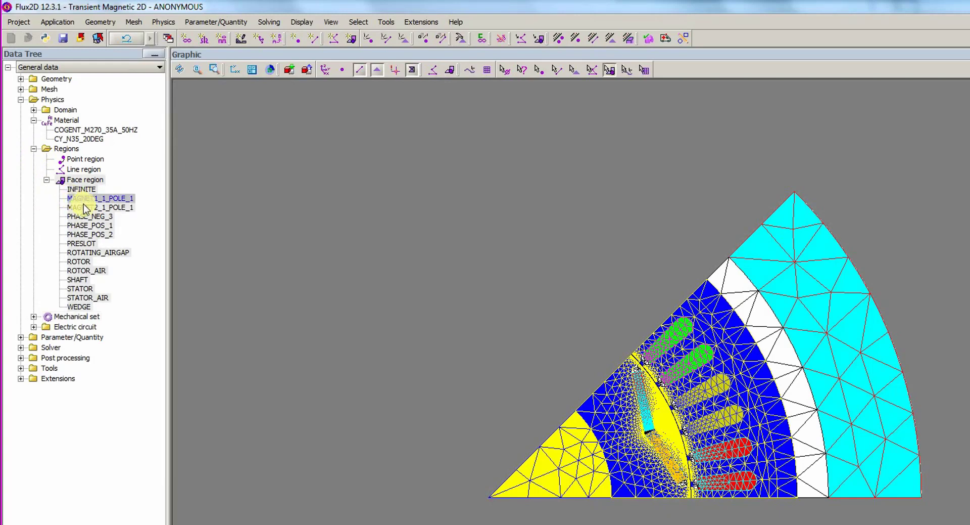
{"action": "left_click", "coordinate": [87, 207], "text": "ctrl"}
{"action": "right_click", "coordinate": [86, 205]}
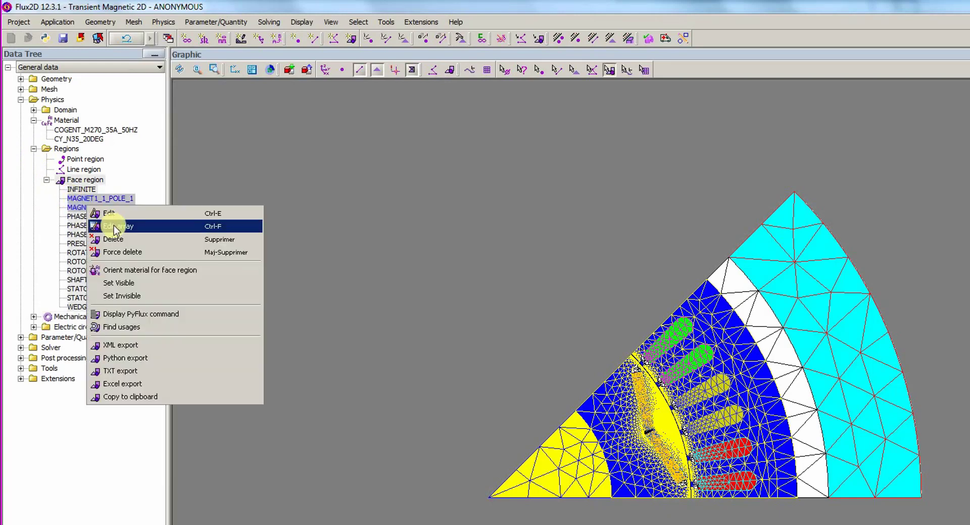
Step: Make both magnets magnetic non conducting CY_N35_20DEG regions belonging to the ROTOR mechanical set
{"action": "left_click", "coordinate": [114, 226]}
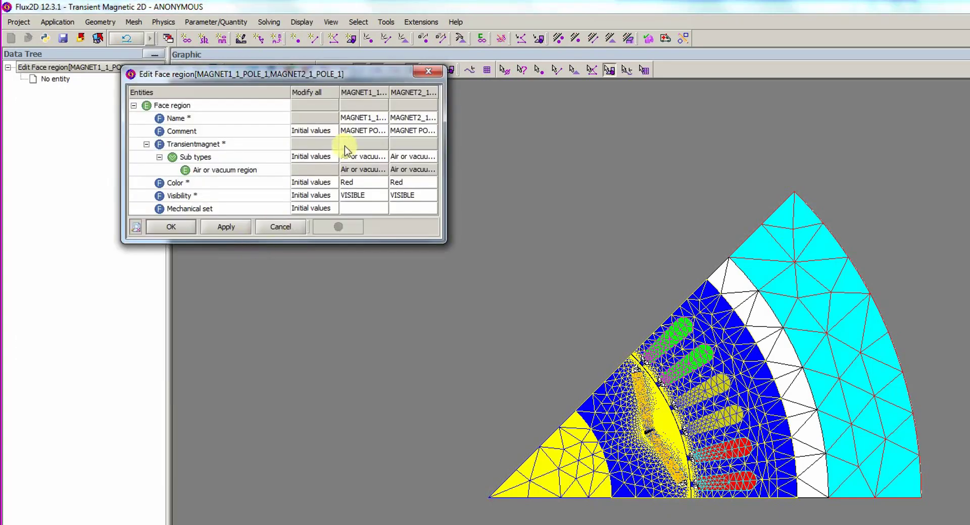
{"action": "left_click_drag", "start_coordinate": [444, 158], "coordinate": [741, 172]}
{"action": "left_click", "coordinate": [430, 158]}
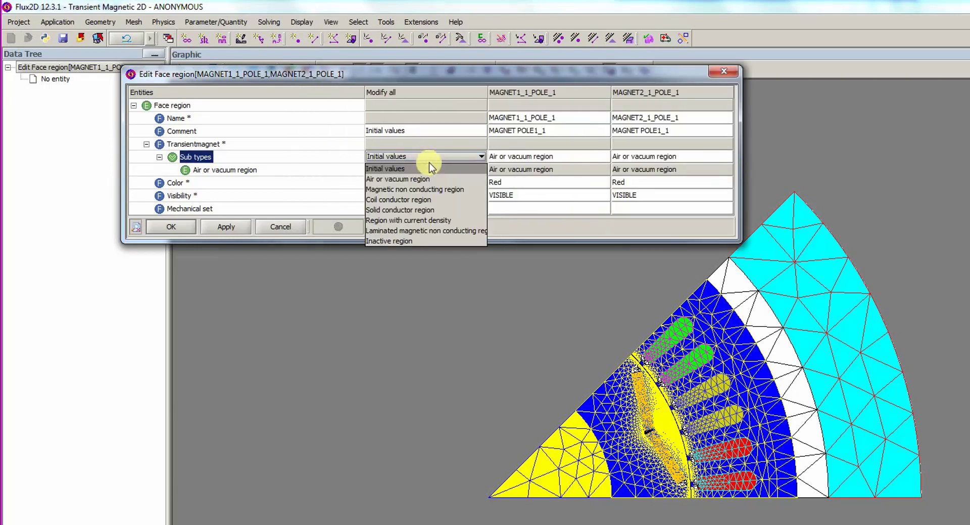
{"action": "left_click", "coordinate": [426, 188]}
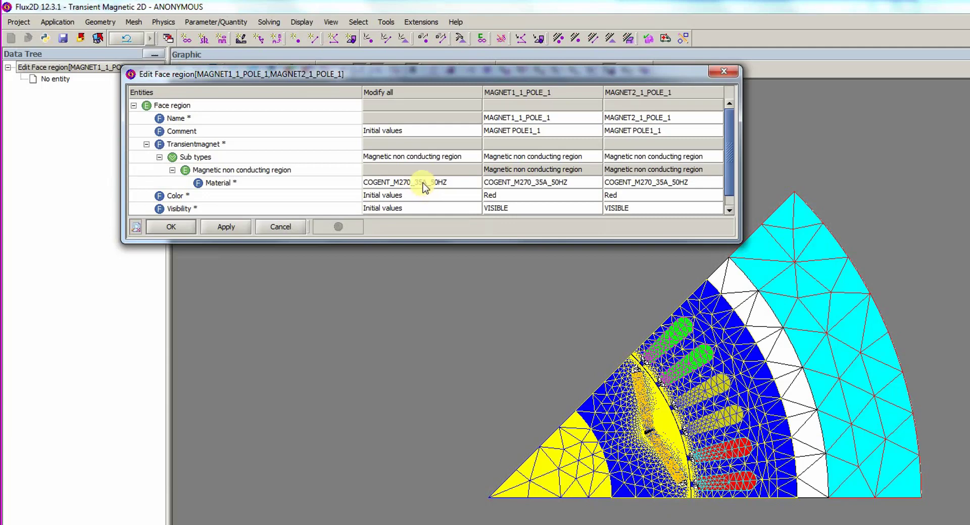
{"action": "left_click", "coordinate": [426, 183]}
{"action": "left_click", "coordinate": [410, 216]}
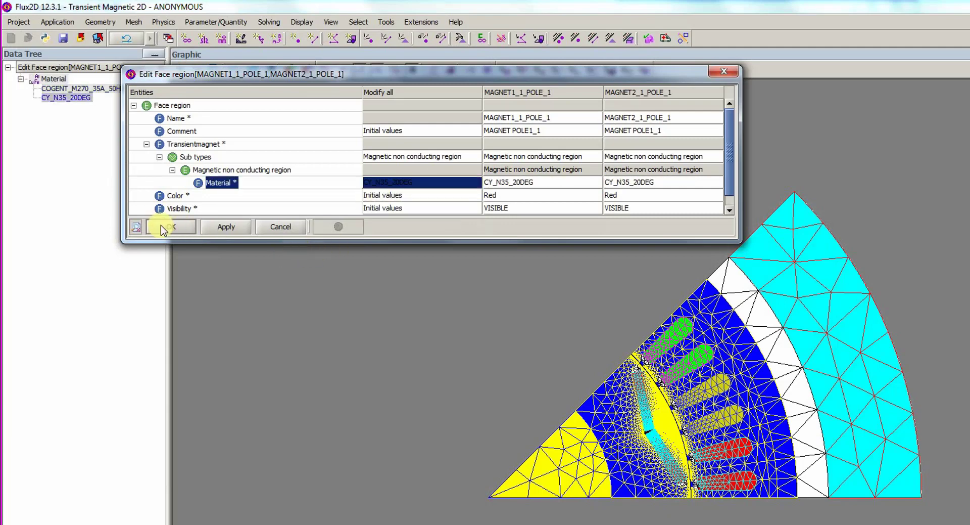
{"action": "left_click", "coordinate": [427, 207]}
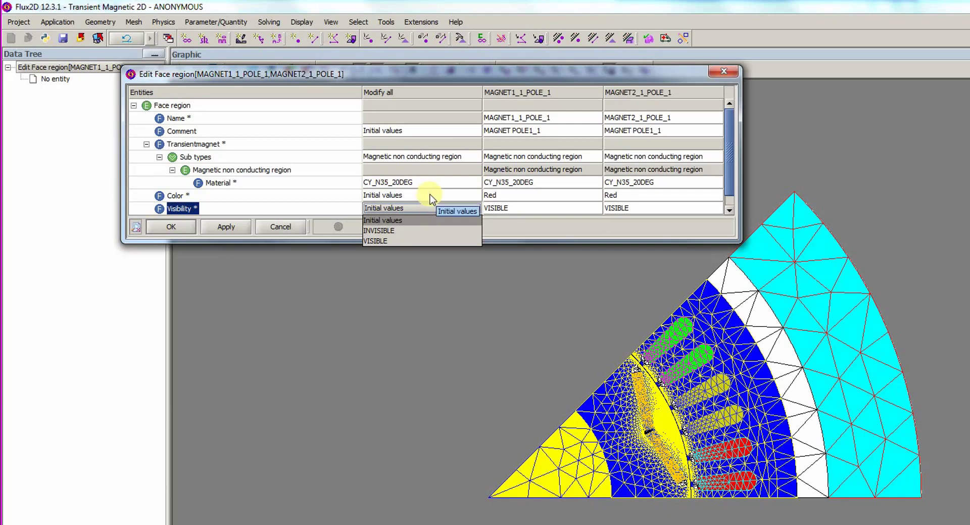
{"action": "left_click_drag", "start_coordinate": [693, 242], "coordinate": [616, 313]}
{"action": "left_click", "coordinate": [440, 222]}
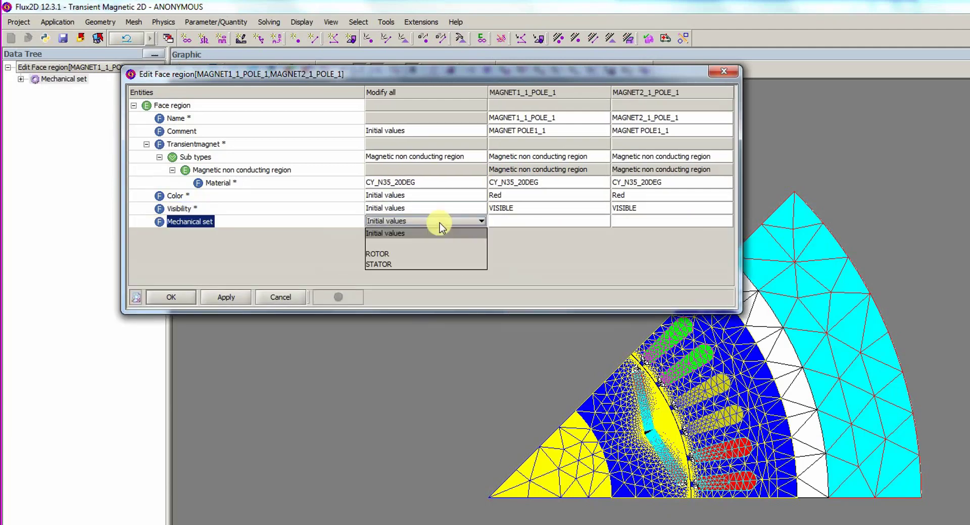
{"action": "left_click", "coordinate": [425, 248]}
{"action": "left_click", "coordinate": [175, 297]}
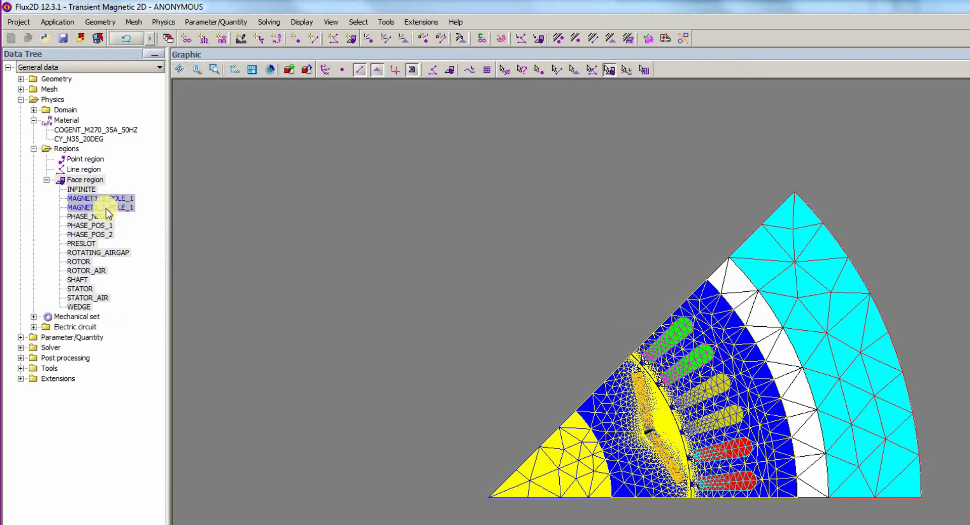
Step: Edit PHASE_NEG_3, PHASE_POS_1 and PHASE_POS_2 as one array, setting their mechanical set to STATOR
{"action": "left_click", "coordinate": [106, 216]}
{"action": "left_click", "coordinate": [103, 234], "text": "shift"}
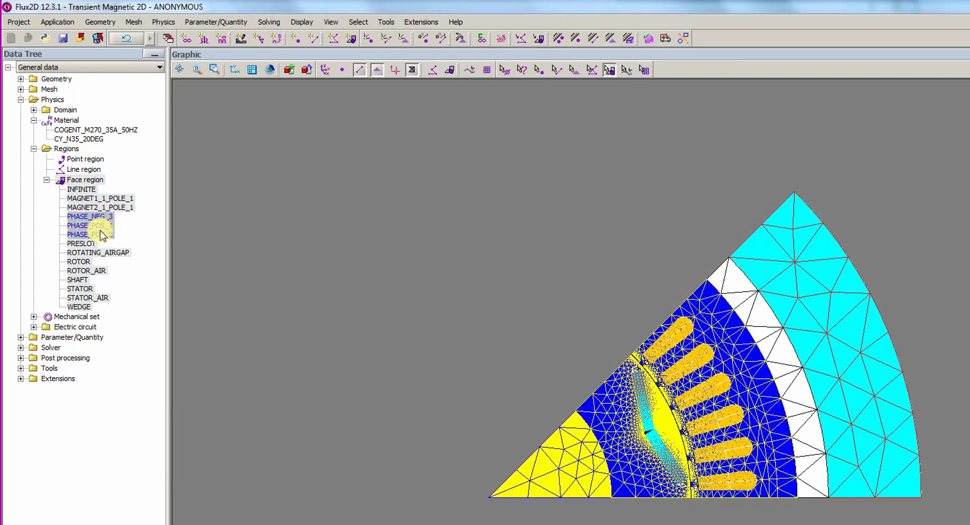
{"action": "right_click", "coordinate": [100, 230]}
{"action": "left_click", "coordinate": [123, 248]}
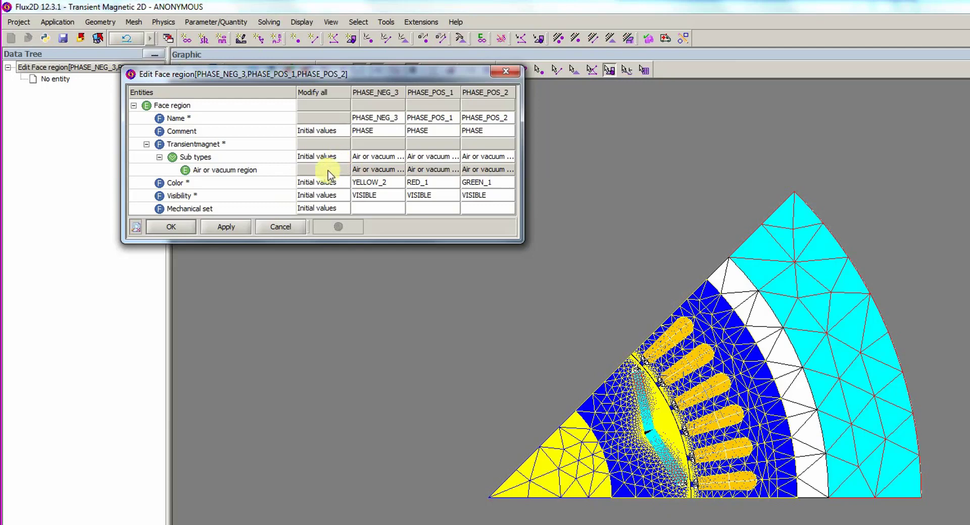
{"action": "left_click", "coordinate": [314, 209]}
{"action": "left_click", "coordinate": [314, 251]}
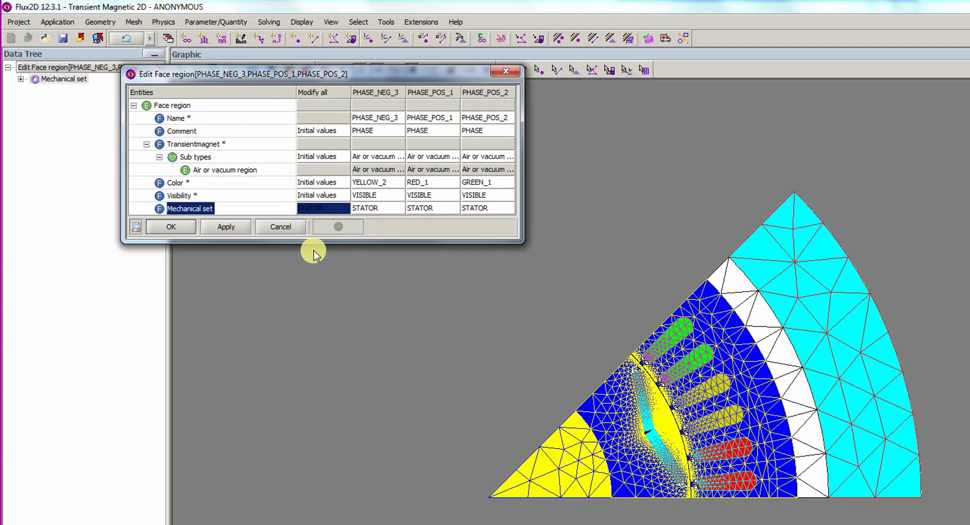
{"action": "left_click", "coordinate": [168, 226]}
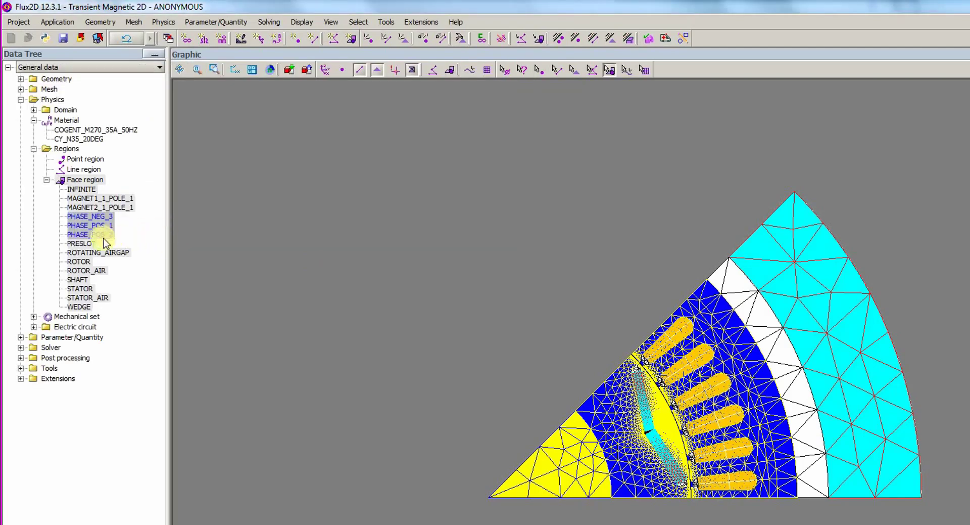
Step: Put PRESLOT, ROTATING_AIRGAP, INFINITE, STATOR_AIR and WEDGE in the STATOR mechanical set
{"action": "left_click", "coordinate": [88, 245]}
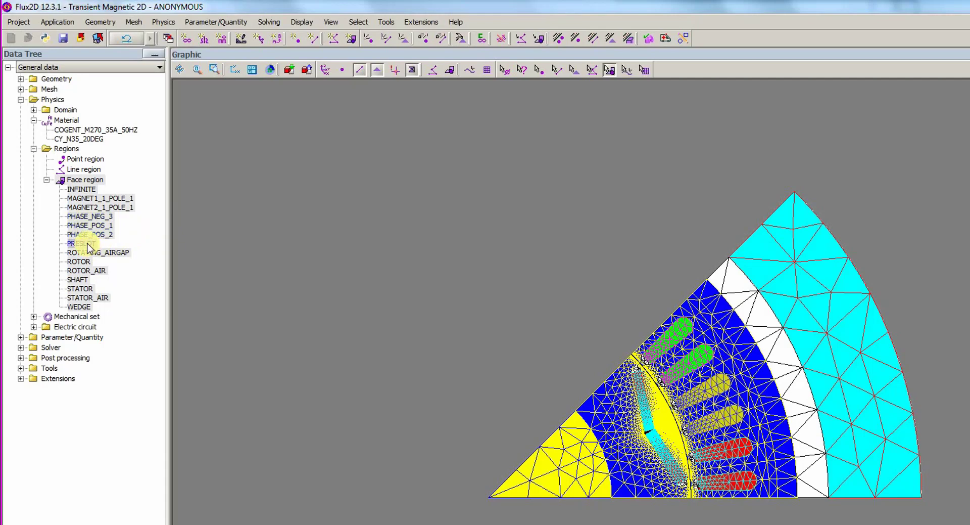
{"action": "left_click", "coordinate": [95, 253], "text": "ctrl"}
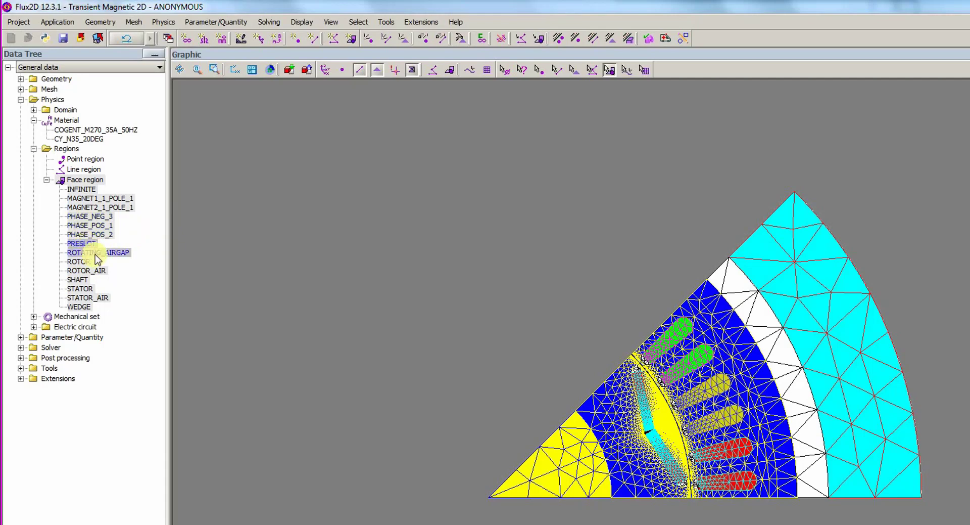
{"action": "left_click", "coordinate": [92, 190], "text": "ctrl"}
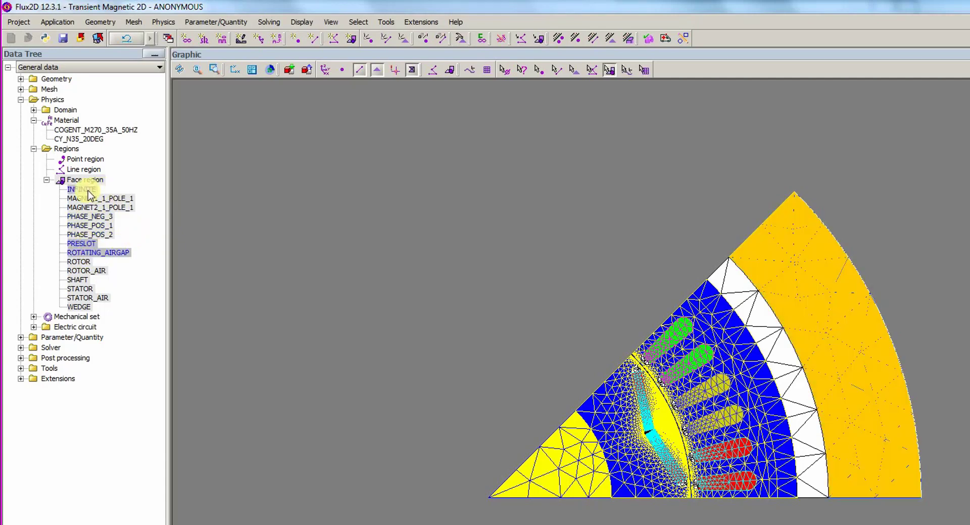
{"action": "left_click", "coordinate": [91, 299], "text": "ctrl"}
{"action": "left_click", "coordinate": [81, 305], "text": "ctrl"}
{"action": "right_click", "coordinate": [82, 303]}
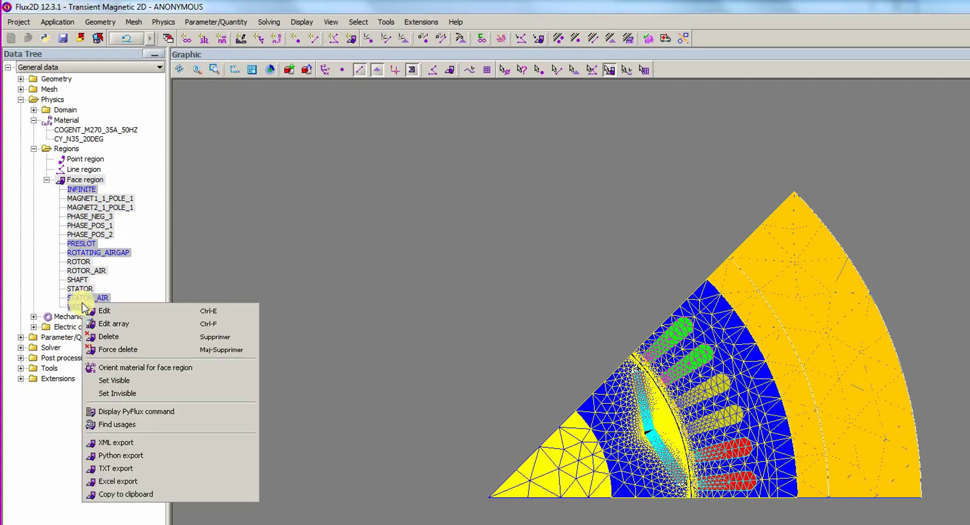
{"action": "left_click", "coordinate": [97, 324]}
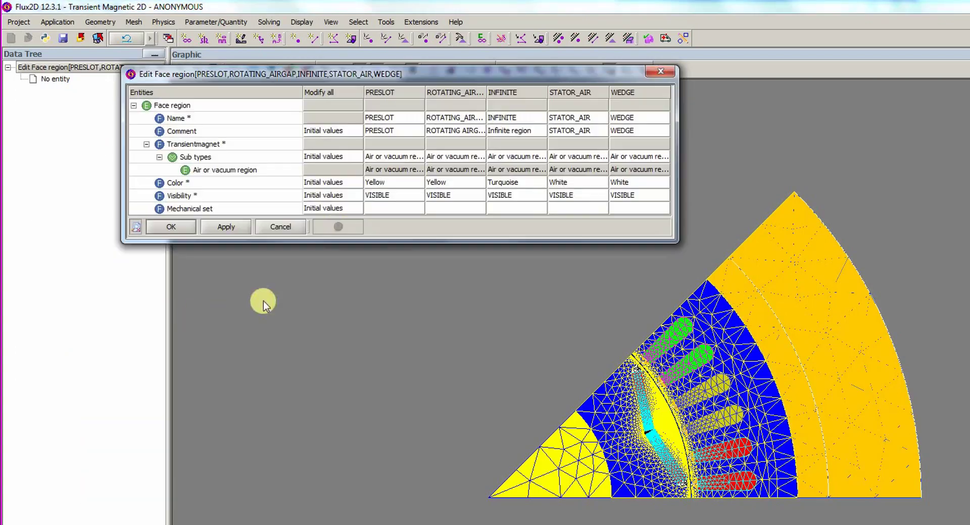
{"action": "left_click", "coordinate": [331, 202]}
{"action": "left_click", "coordinate": [316, 243]}
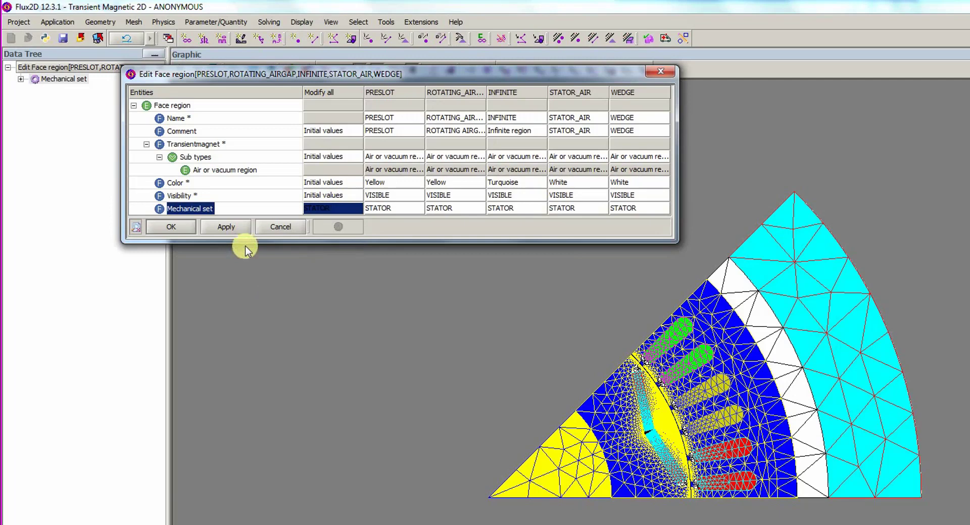
{"action": "left_click", "coordinate": [172, 227]}
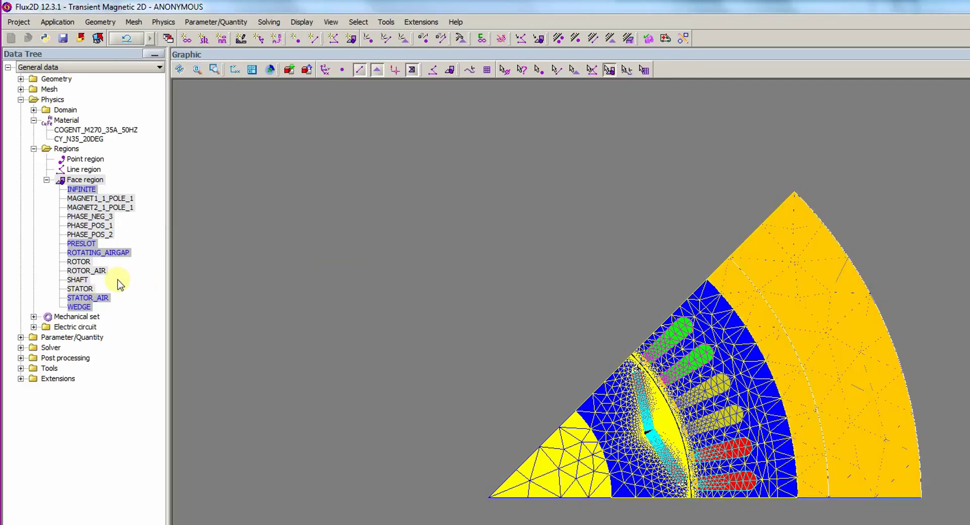
Step: Put ROTOR_AIR and SHAFT in the ROTOR mechanical set
{"action": "left_click", "coordinate": [89, 270]}
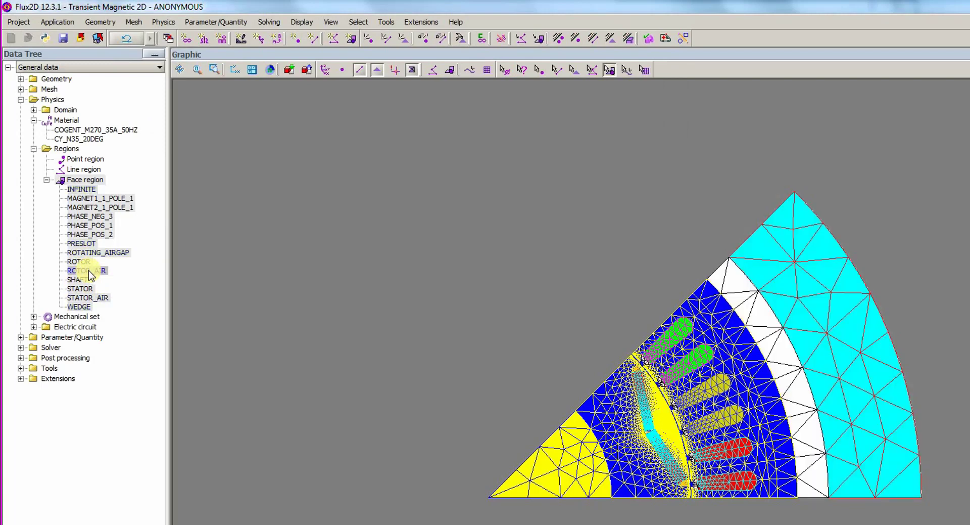
{"action": "right_click", "coordinate": [81, 274]}
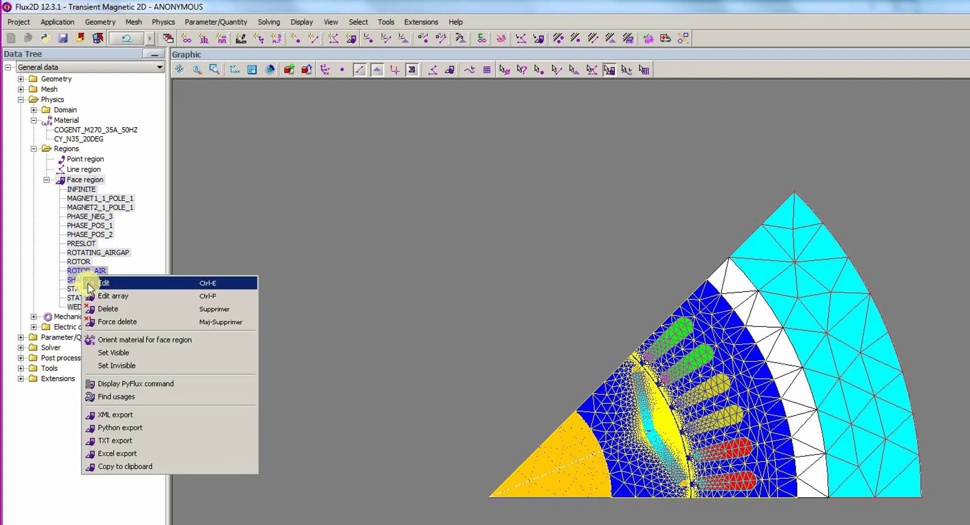
{"action": "left_click", "coordinate": [95, 292]}
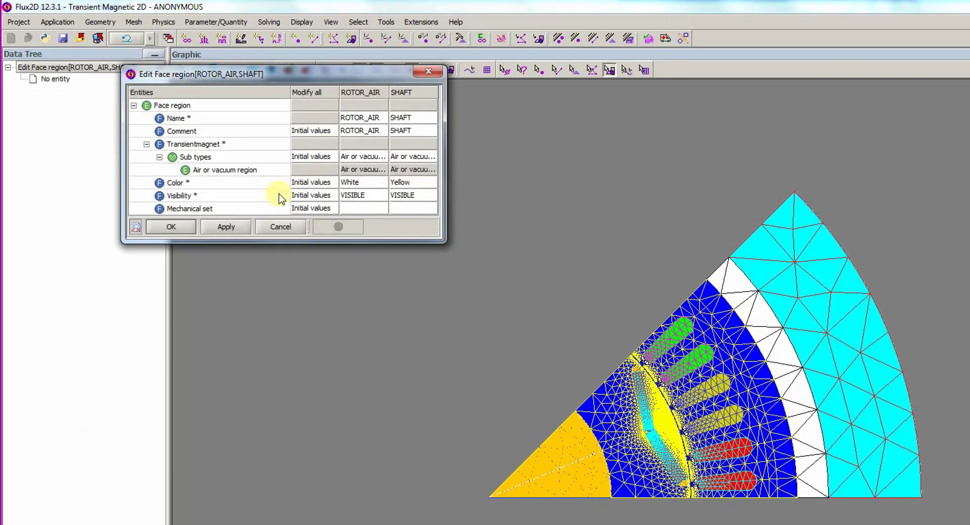
{"action": "left_click", "coordinate": [312, 209]}
{"action": "left_click", "coordinate": [305, 241]}
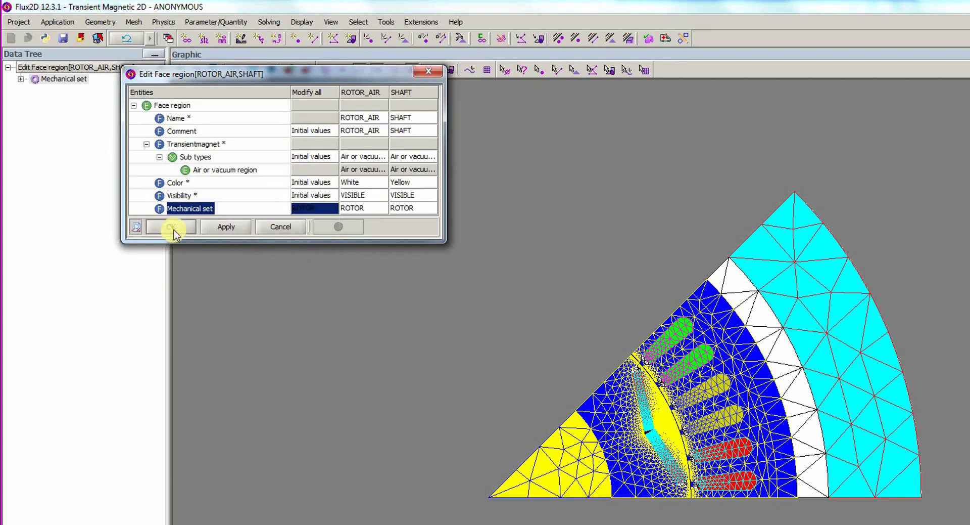
{"action": "left_click", "coordinate": [171, 227]}
Step: Make the ROTOR face region a magnetic non conducting region in the ROTOR mechanical set
{"action": "double_click", "coordinate": [81, 262]}
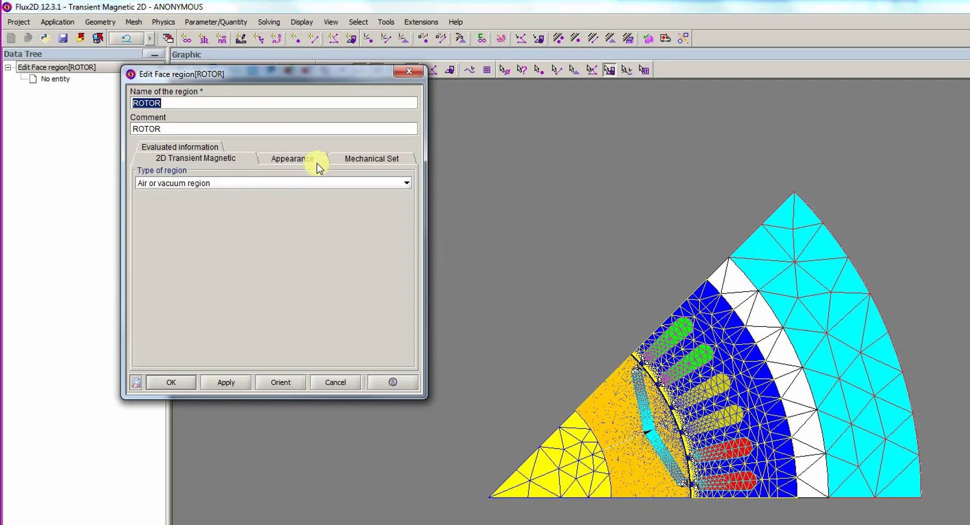
{"action": "left_click", "coordinate": [322, 182]}
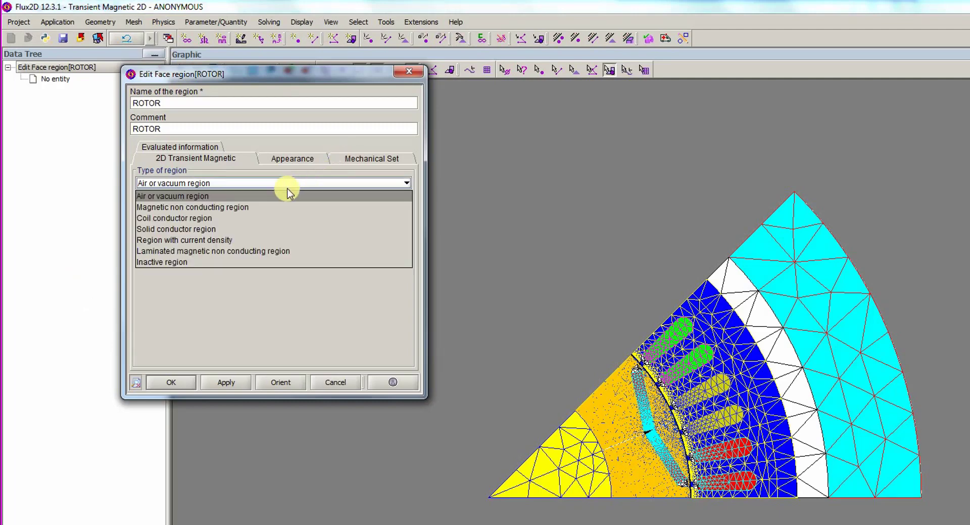
{"action": "left_click", "coordinate": [254, 207]}
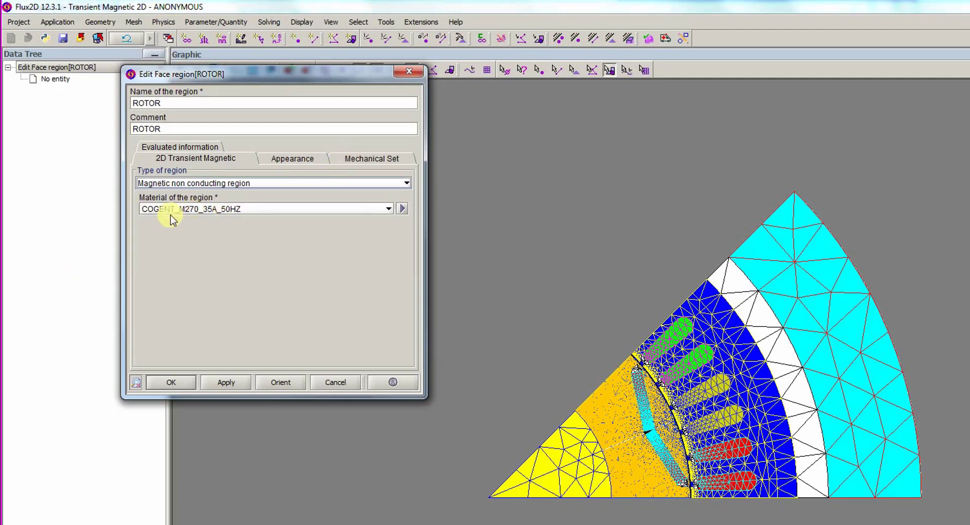
{"action": "left_click", "coordinate": [349, 158]}
{"action": "left_click", "coordinate": [224, 173]}
{"action": "left_click", "coordinate": [189, 197]}
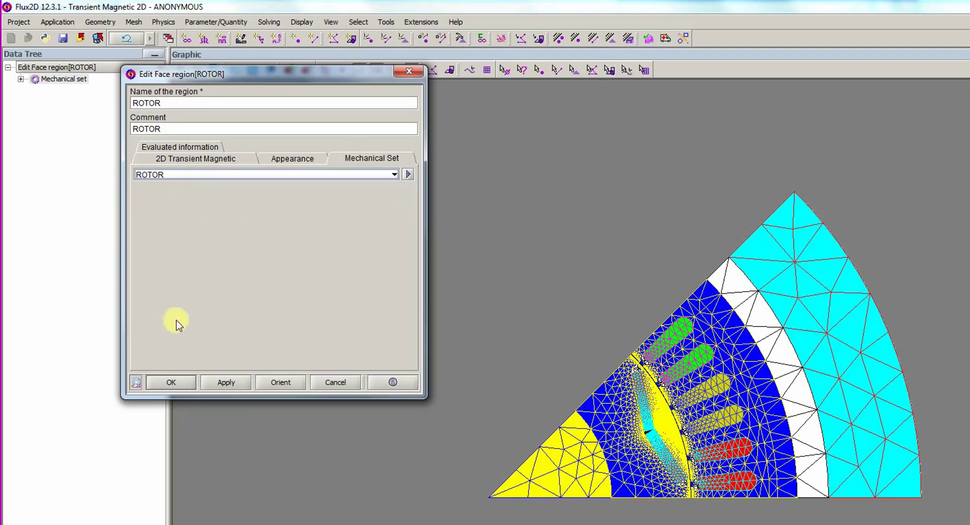
{"action": "left_click", "coordinate": [165, 381]}
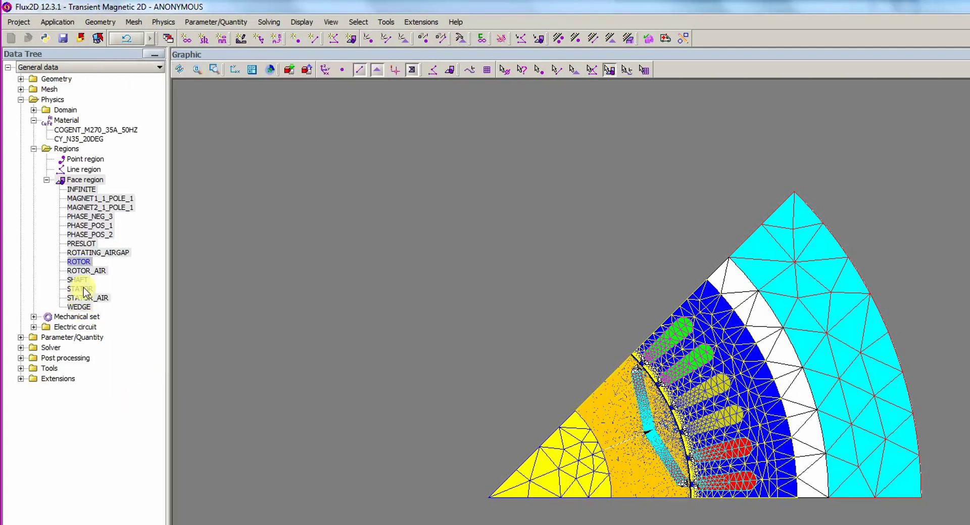
Step: Make the STATOR face region magnetic non conducting COGENT_M270_35A_50HZ in the STATOR mechanical set
{"action": "double_click", "coordinate": [81, 289]}
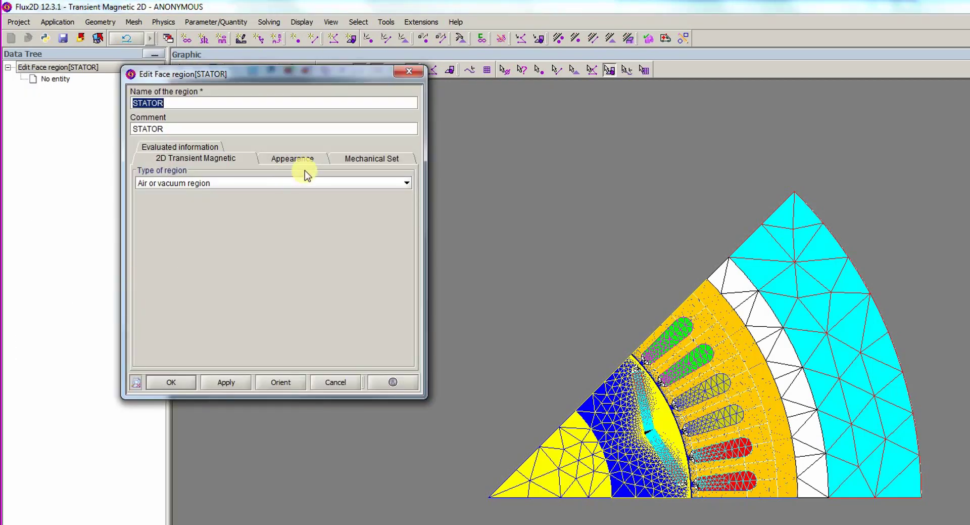
{"action": "left_click", "coordinate": [298, 185]}
{"action": "left_click", "coordinate": [297, 207]}
{"action": "left_click", "coordinate": [205, 208]}
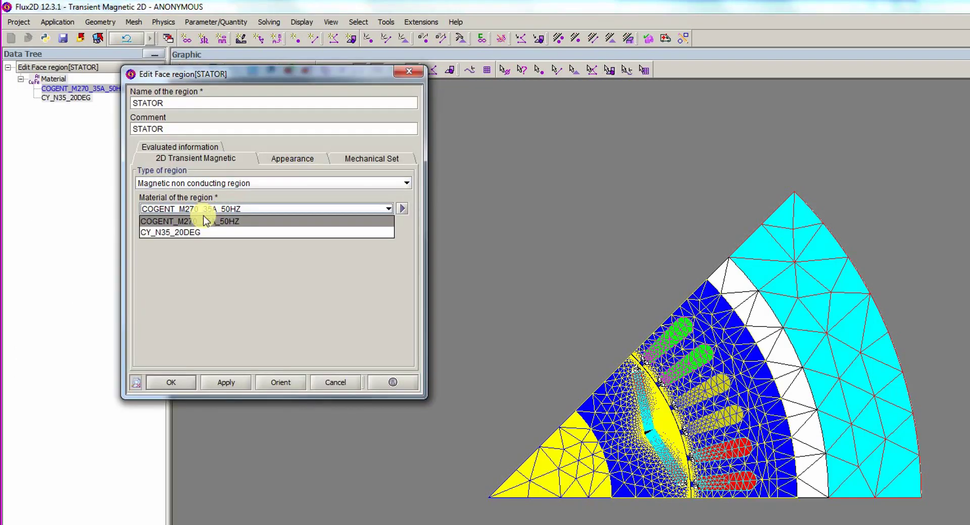
{"action": "left_click", "coordinate": [209, 219]}
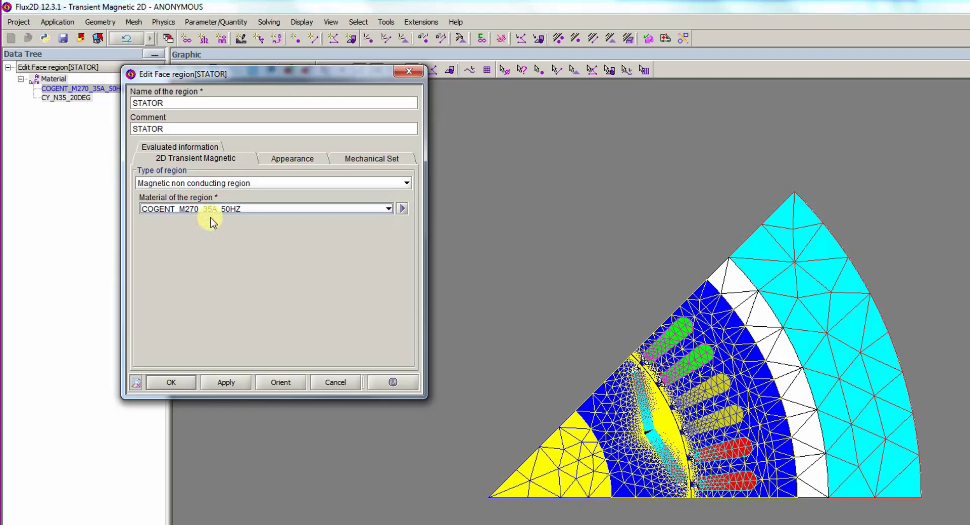
{"action": "left_click", "coordinate": [341, 158]}
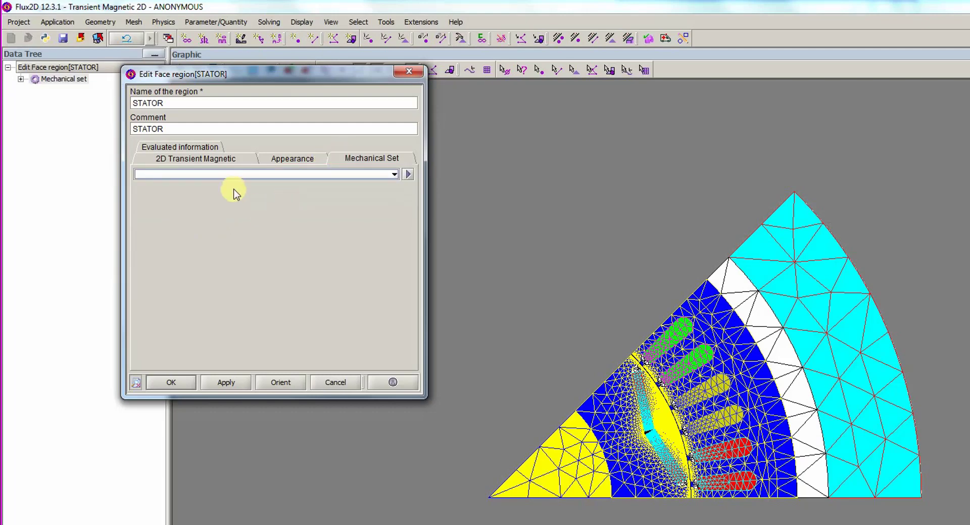
{"action": "left_click", "coordinate": [238, 175]}
{"action": "left_click", "coordinate": [180, 207]}
{"action": "left_click", "coordinate": [193, 161]}
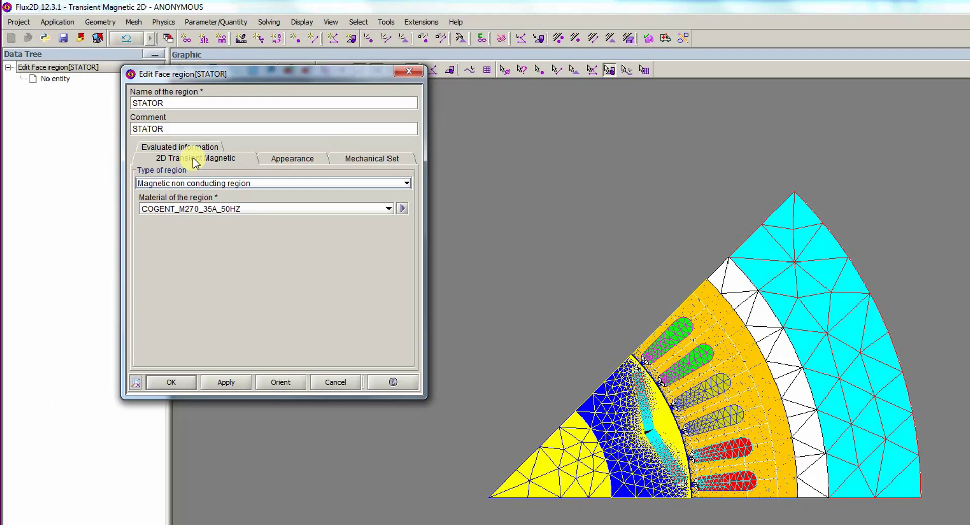
{"action": "left_click", "coordinate": [170, 383]}
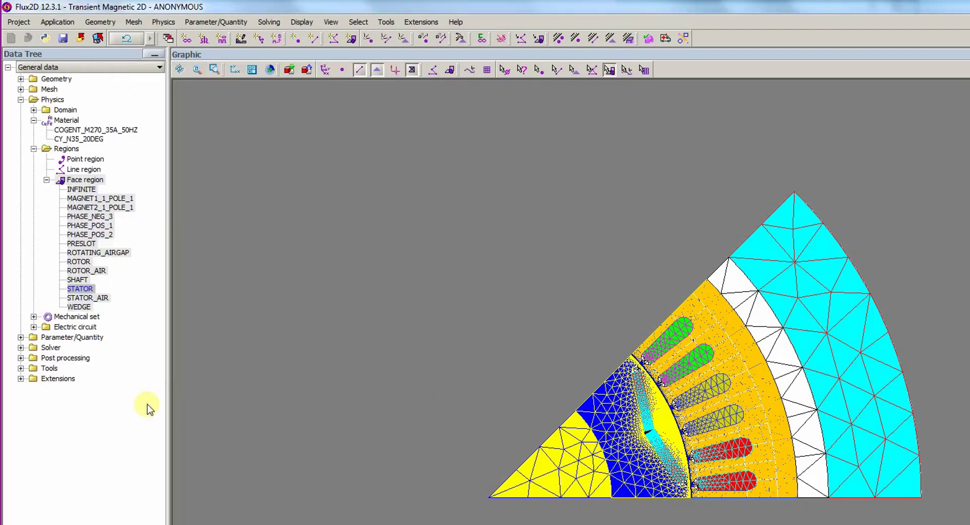
{"action": "left_click", "coordinate": [122, 198]}
Step: Orient both magnet materials in ROTOR_COORD, entering an angle of 10 for each magnet
{"action": "left_click", "coordinate": [118, 208], "text": "ctrl"}
{"action": "right_click", "coordinate": [119, 208]}
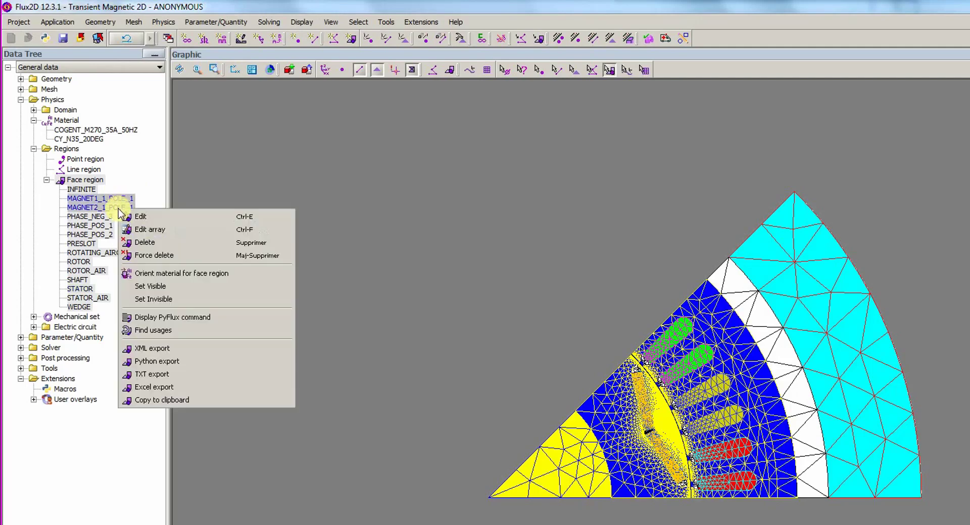
{"action": "left_click", "coordinate": [235, 272]}
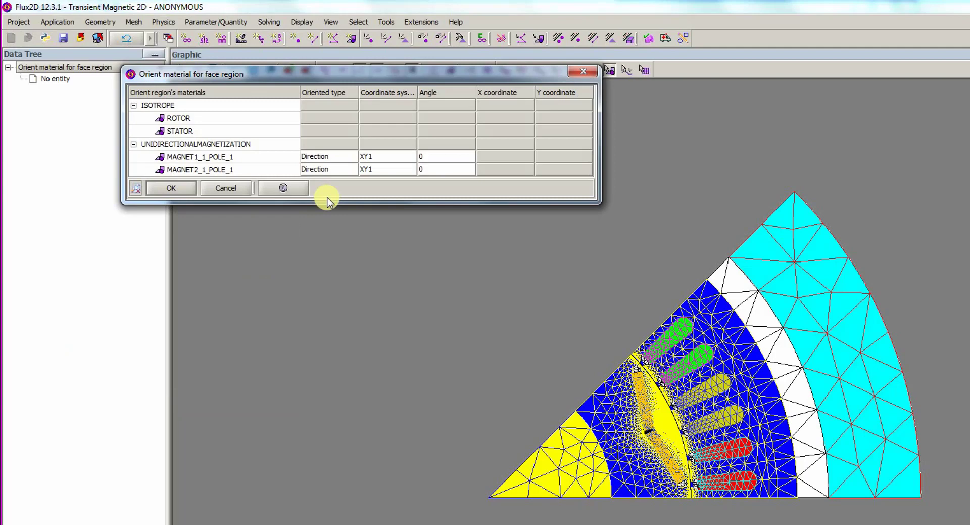
{"action": "left_click", "coordinate": [384, 158]}
{"action": "left_click", "coordinate": [388, 179]}
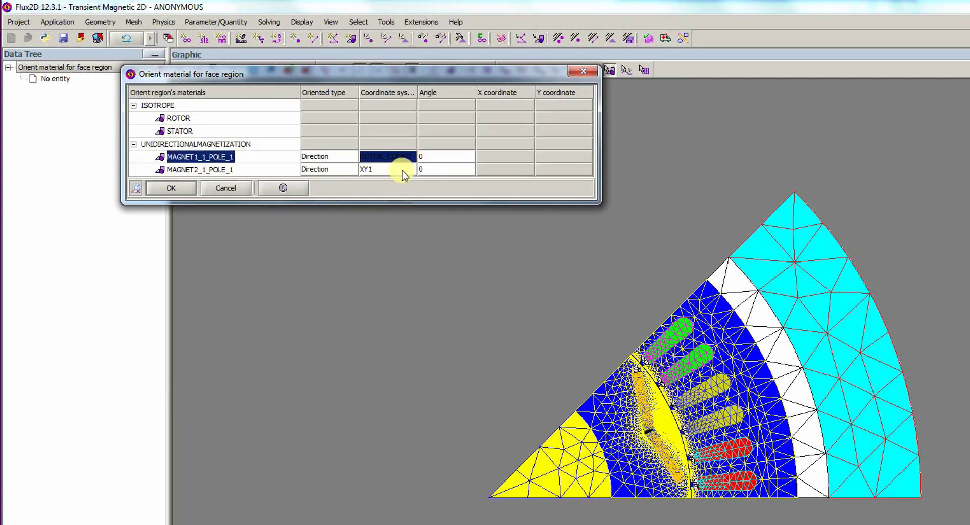
{"action": "left_click", "coordinate": [403, 172]}
{"action": "left_click", "coordinate": [398, 188]}
{"action": "left_click", "coordinate": [432, 153]}
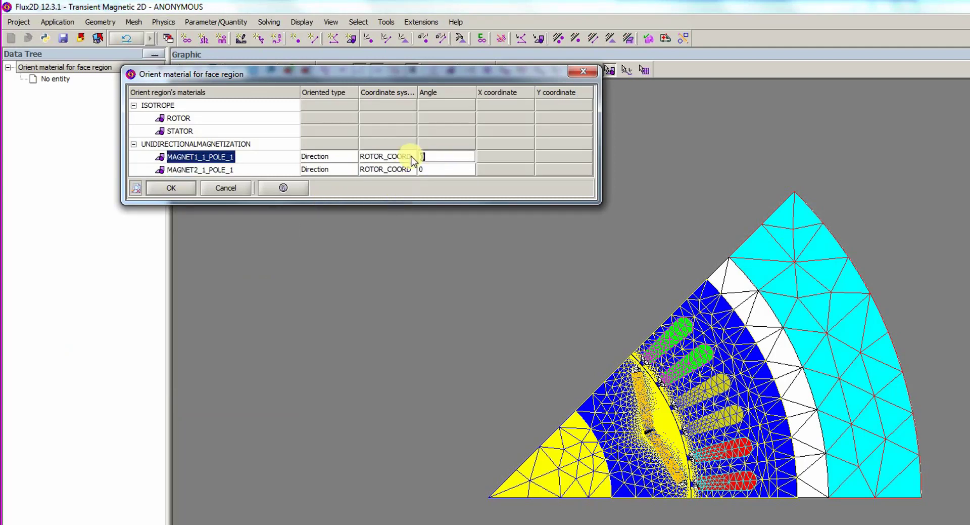
{"action": "type", "text": "10"}
{"action": "left_click", "coordinate": [447, 170]}
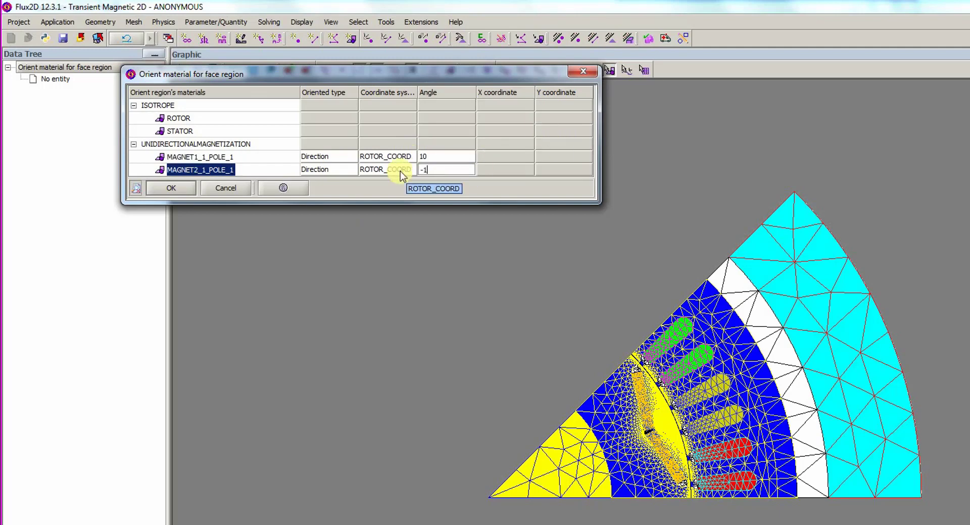
{"action": "type", "text": "10"}
{"action": "left_click", "coordinate": [177, 184]}
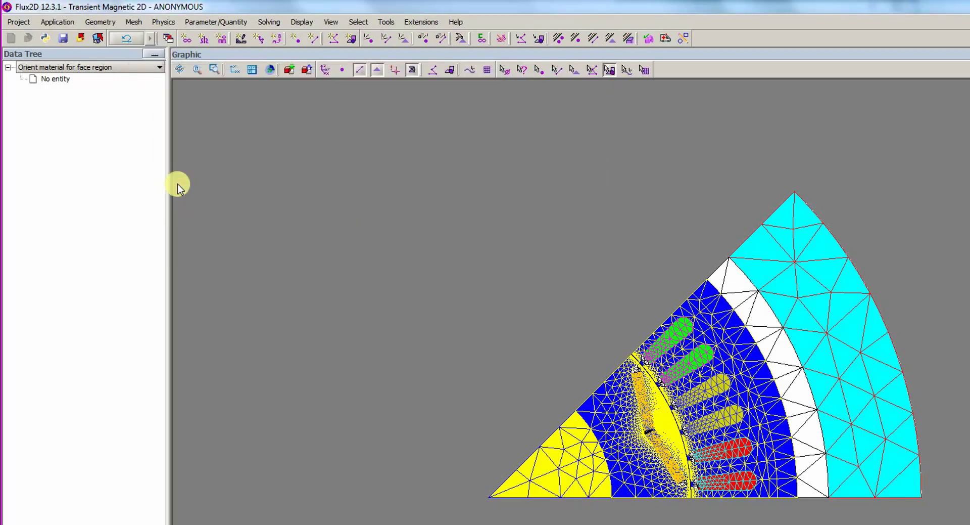
Step: Run Check physics, read the checkPhysic log in the Output panel, then collapse it
{"action": "left_click", "coordinate": [162, 21]}
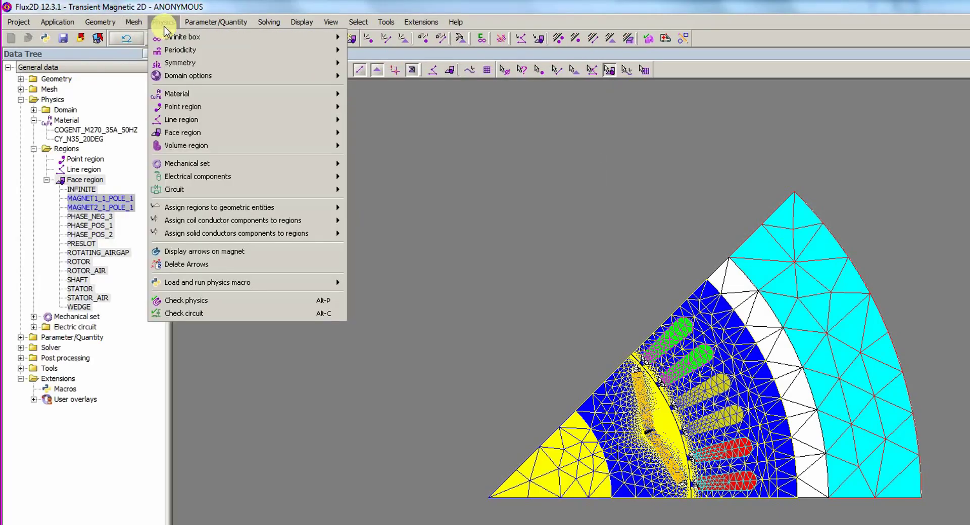
{"action": "left_click", "coordinate": [192, 357]}
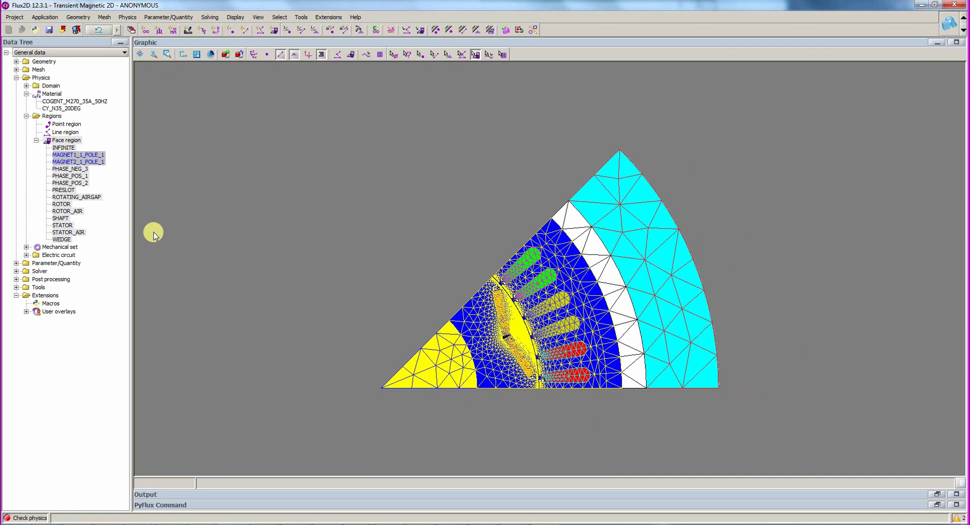
{"action": "left_click", "coordinate": [200, 520]}
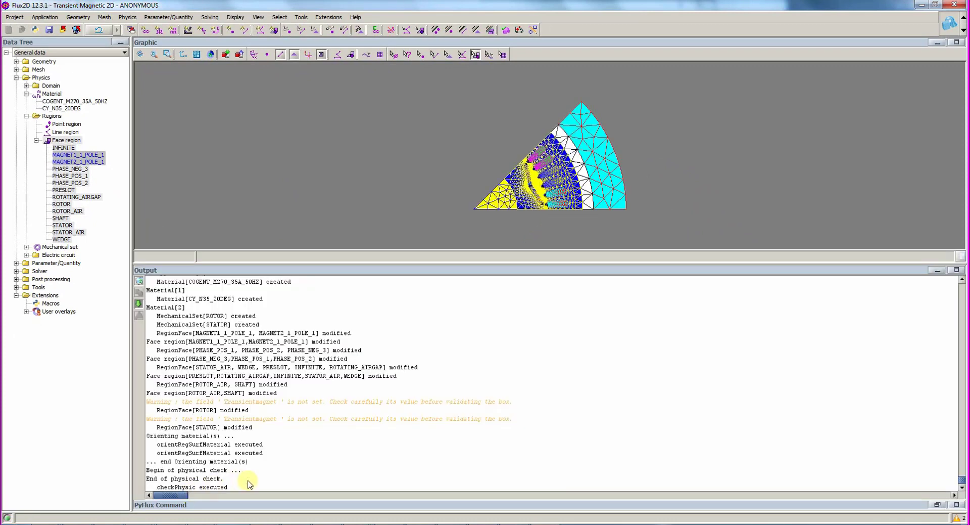
{"action": "left_click_drag", "start_coordinate": [236, 488], "coordinate": [132, 469]}
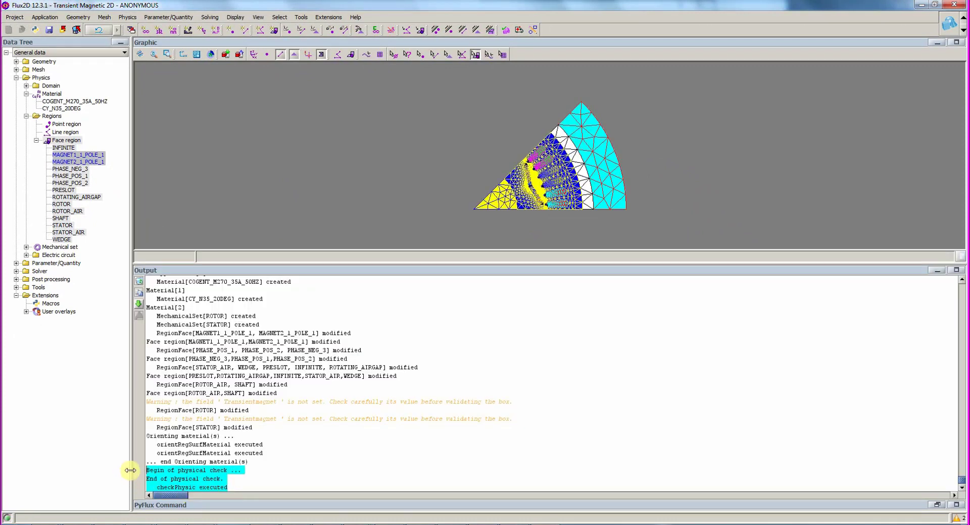
{"action": "left_click", "coordinate": [258, 480]}
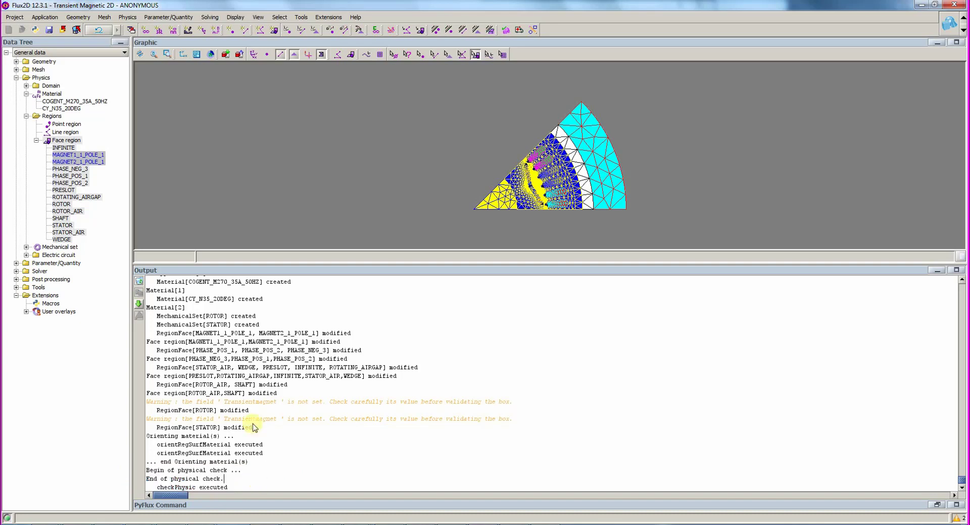
{"action": "double_click", "coordinate": [286, 270]}
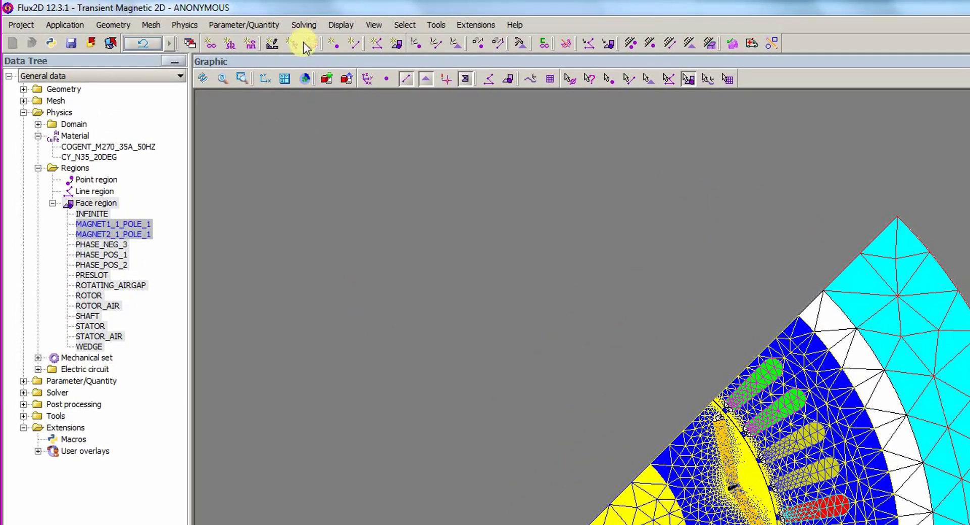
Step: Create Scenario_1 controlled by ROTOR position, 0 to 7.5 with a 0.1875 step
{"action": "left_click", "coordinate": [304, 24]}
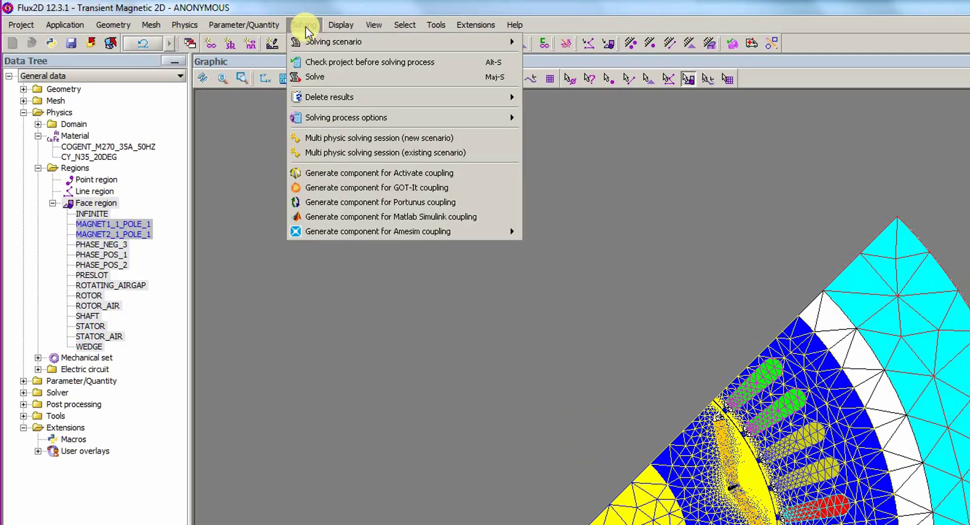
{"action": "mouse_move", "coordinate": [364, 42]}
{"action": "left_click", "coordinate": [548, 39]}
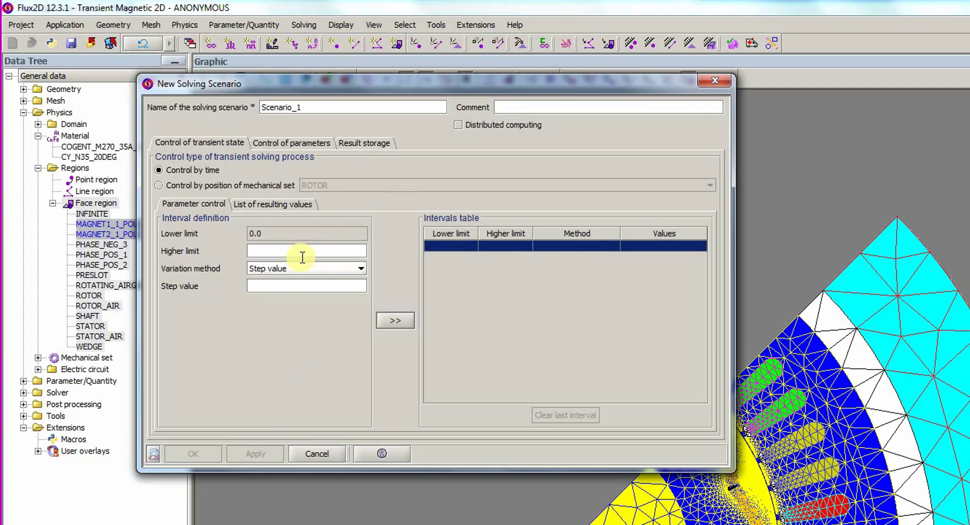
{"action": "left_click", "coordinate": [193, 182]}
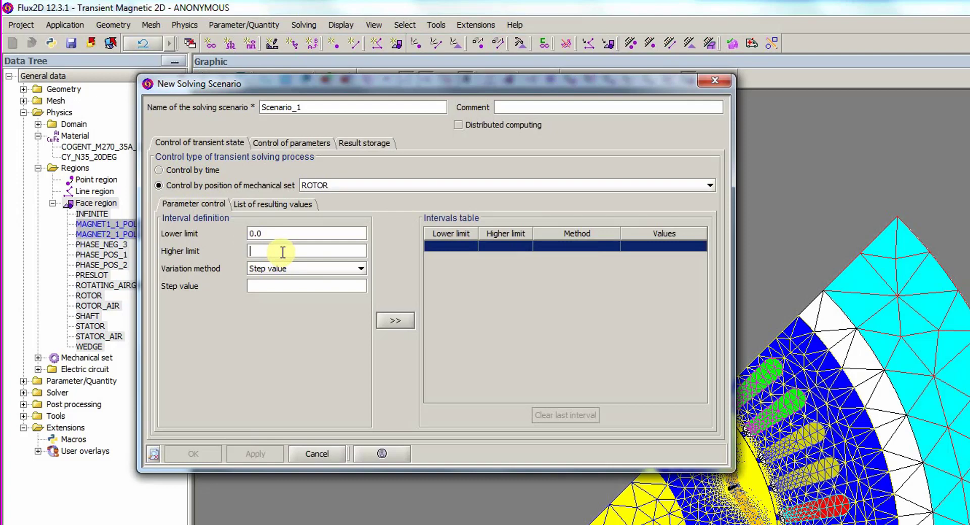
{"action": "type", "text": "7.5"}
{"action": "left_click", "coordinate": [291, 287]}
{"action": "type", "text": "0.1875"}
{"action": "left_click", "coordinate": [389, 320]}
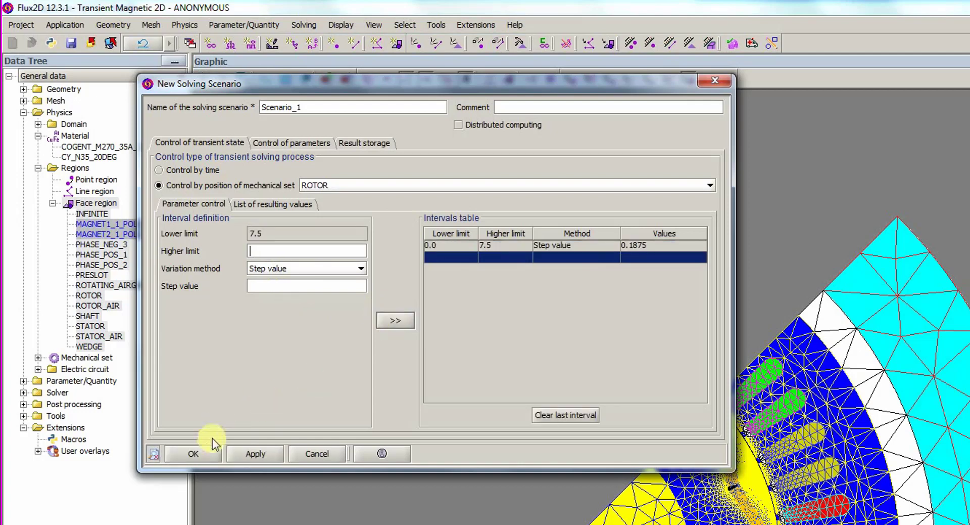
{"action": "left_click", "coordinate": [193, 453]}
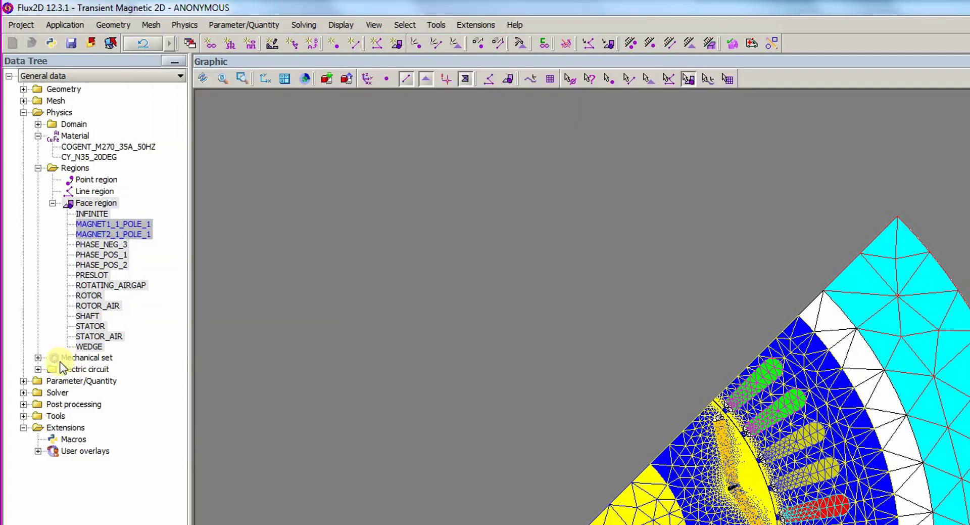
Step: Solve SCENARIO_1 over all 41 rotor positions, saving results as new project solved.FLU
{"action": "left_click", "coordinate": [308, 25]}
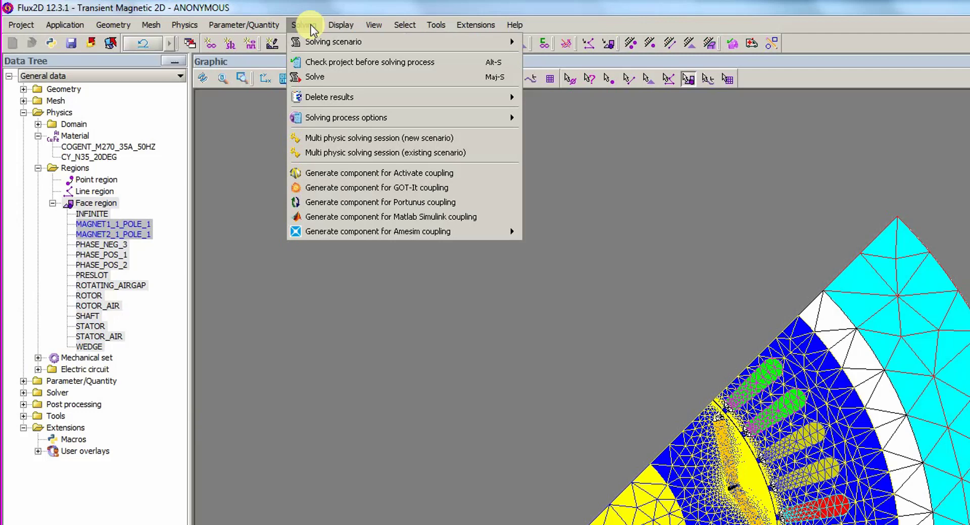
{"action": "left_click", "coordinate": [372, 73]}
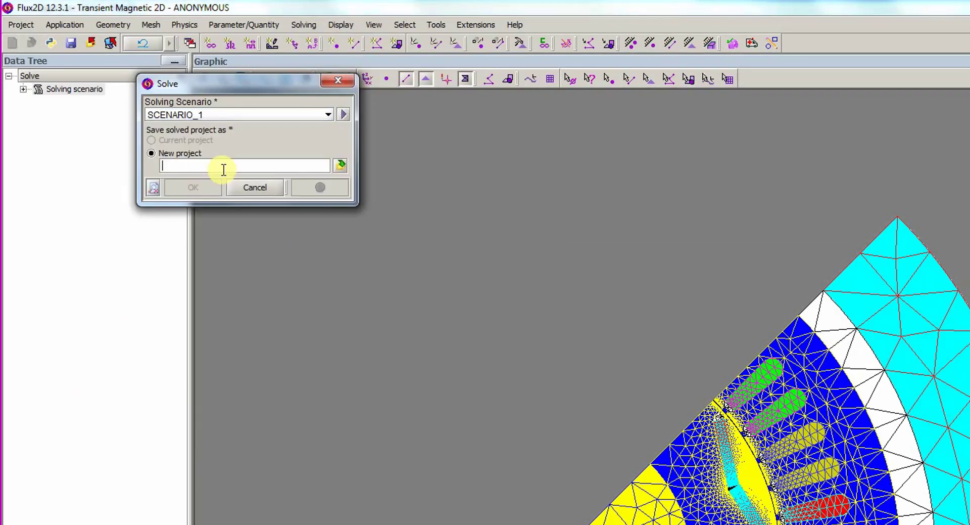
{"action": "type", "text": "solved"}
{"action": "key", "text": "Return"}
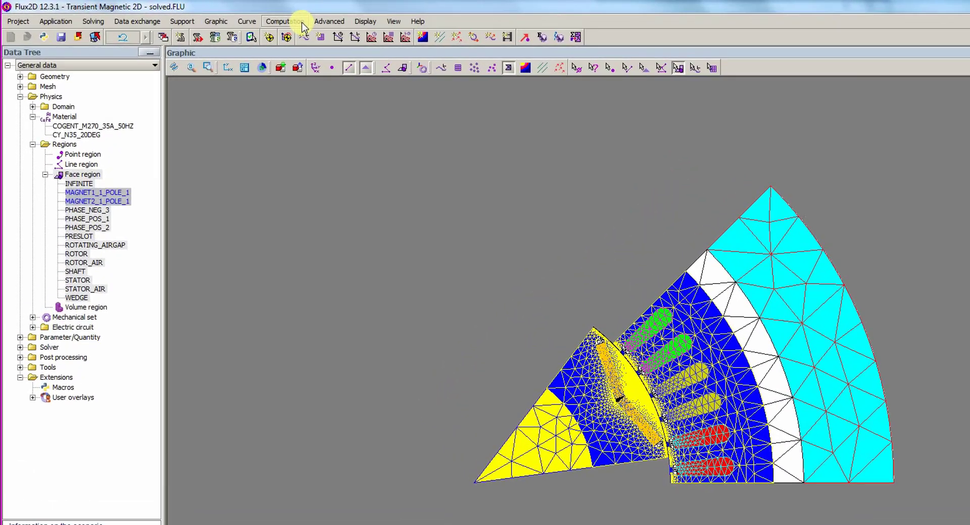
Step: Create 2D curve EvolutiveCurve2D_1 plotting TorqueElecMag(ROTOR) against ANGPOS_ROTOR from 0 to 7.5
{"action": "left_click", "coordinate": [248, 21]}
{"action": "mouse_move", "coordinate": [304, 48]}
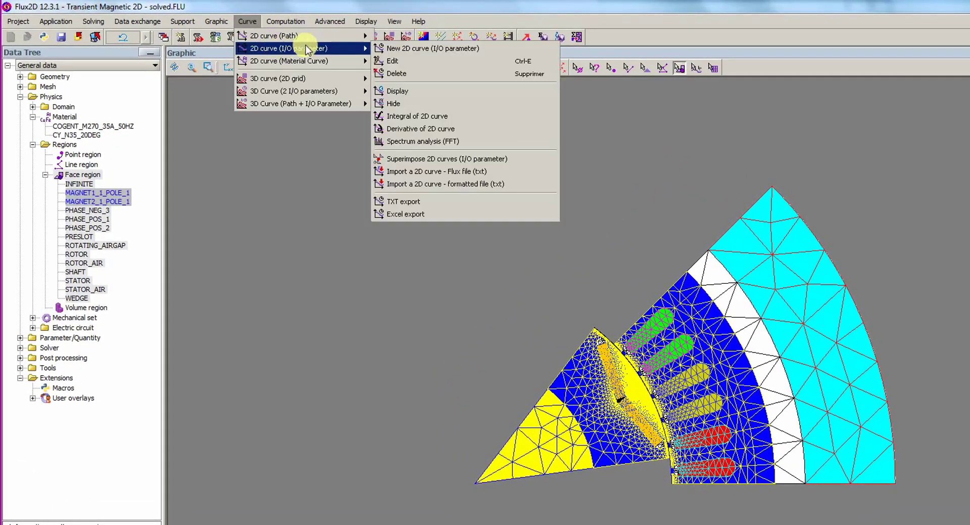
{"action": "left_click", "coordinate": [417, 54]}
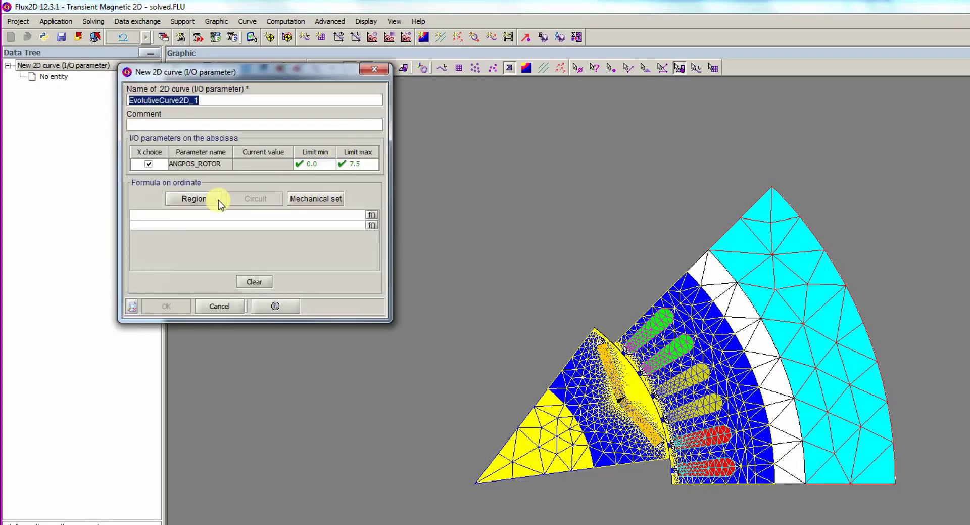
{"action": "left_click", "coordinate": [319, 199]}
{"action": "left_click", "coordinate": [465, 295]}
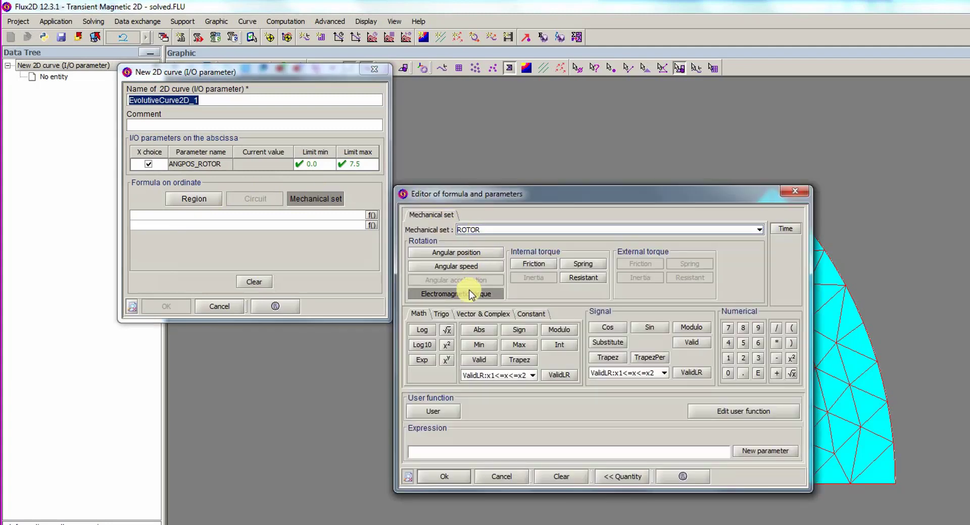
{"action": "left_click", "coordinate": [440, 475]}
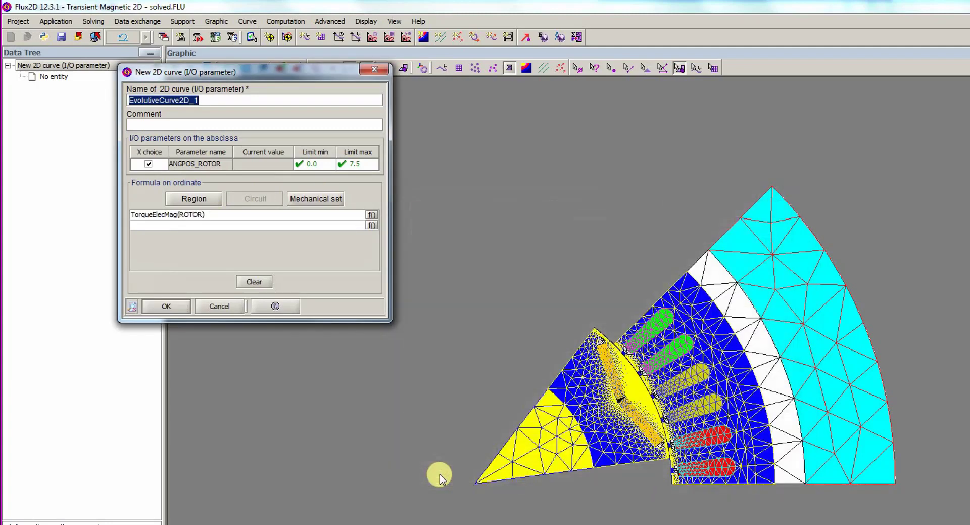
{"action": "left_click", "coordinate": [177, 307]}
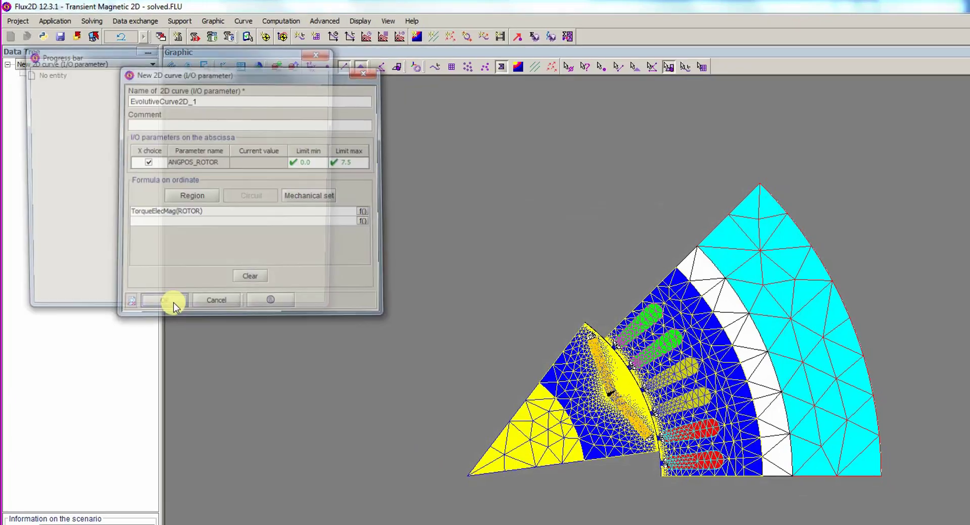